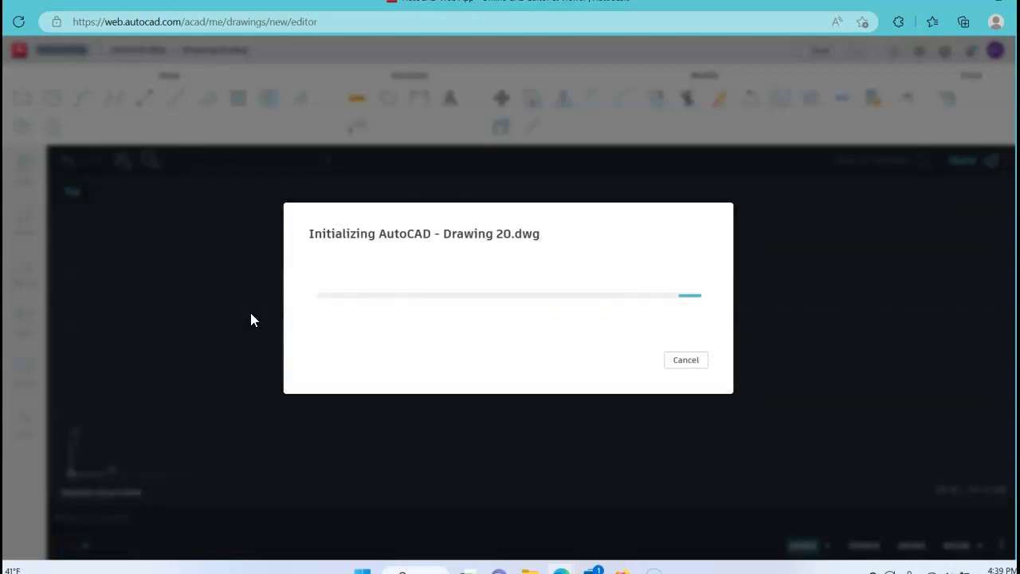
click(223, 324)
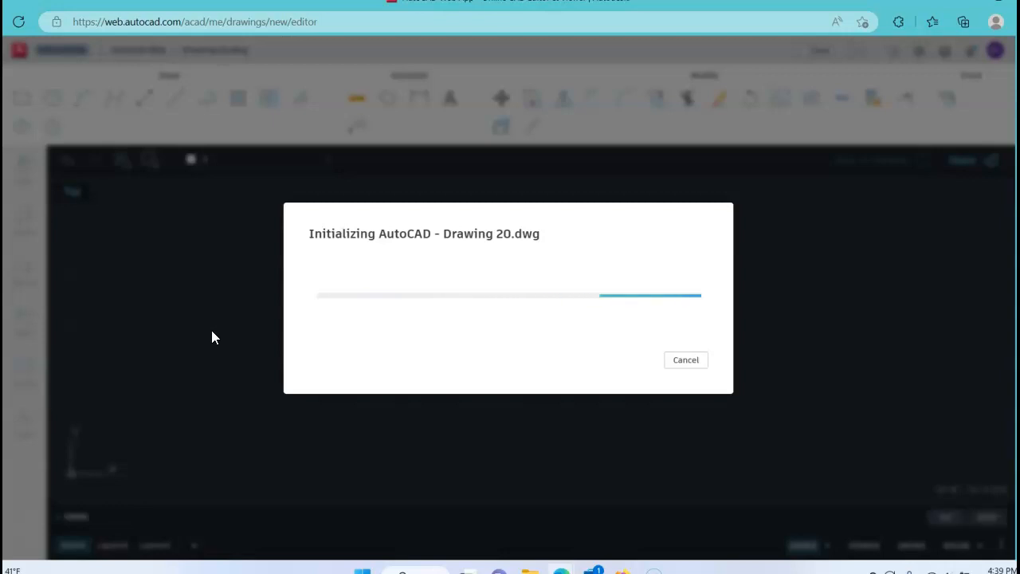
click(183, 338)
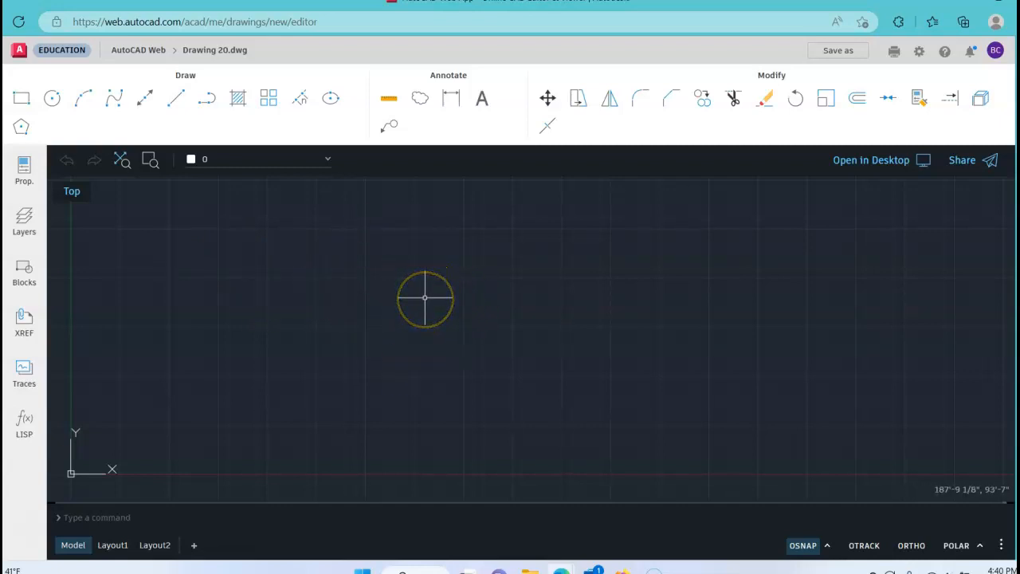
Step: Set the drawing's linear units to Decimal format with 0.000 precision
text(unit)
key(Return)
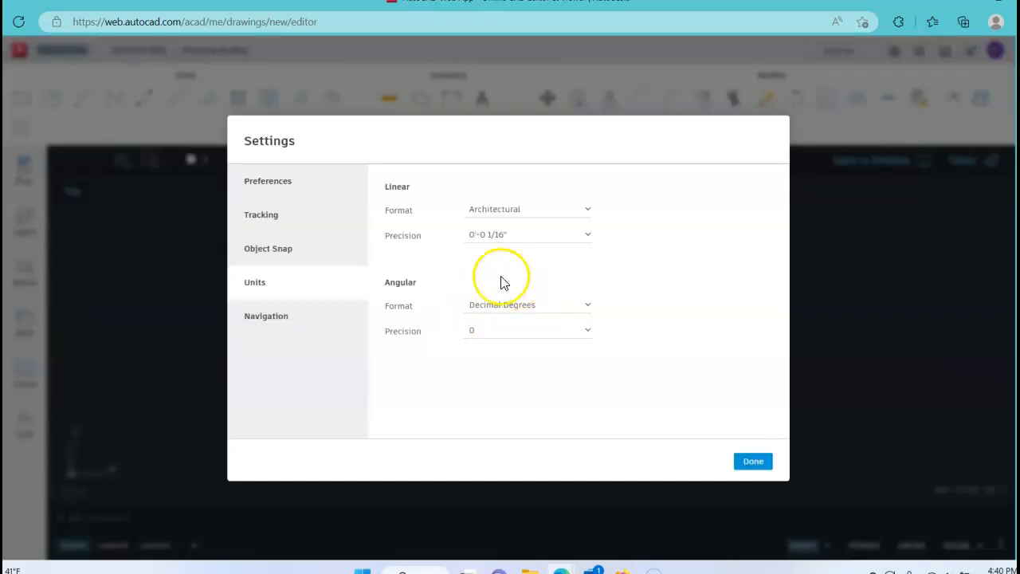
click(527, 210)
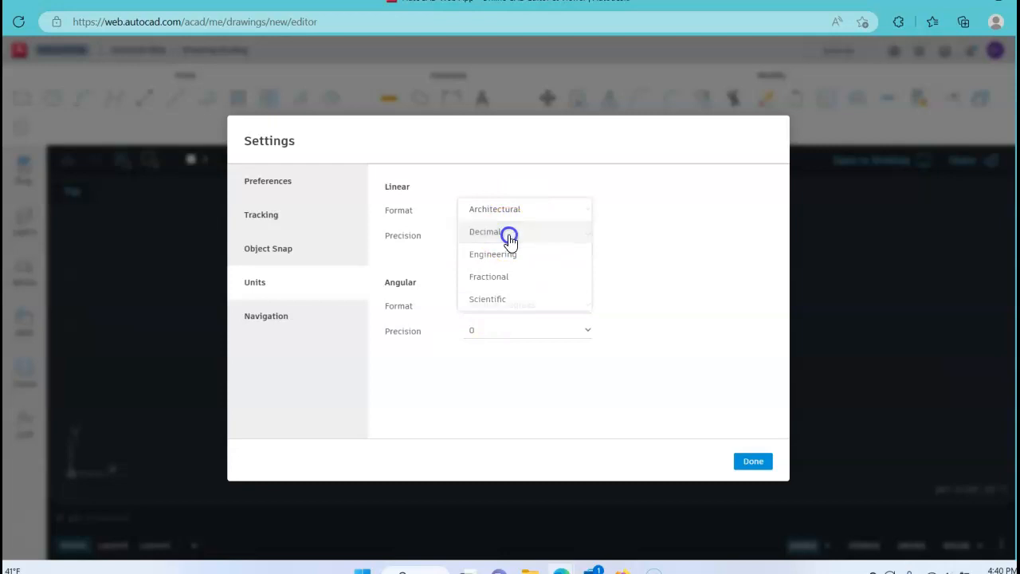
click(510, 239)
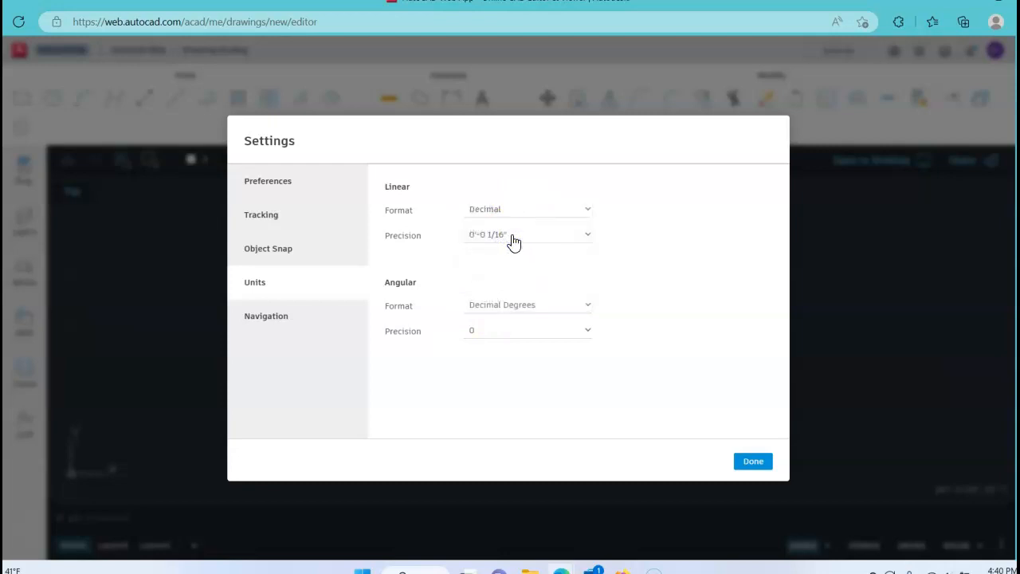
click(514, 242)
click(510, 212)
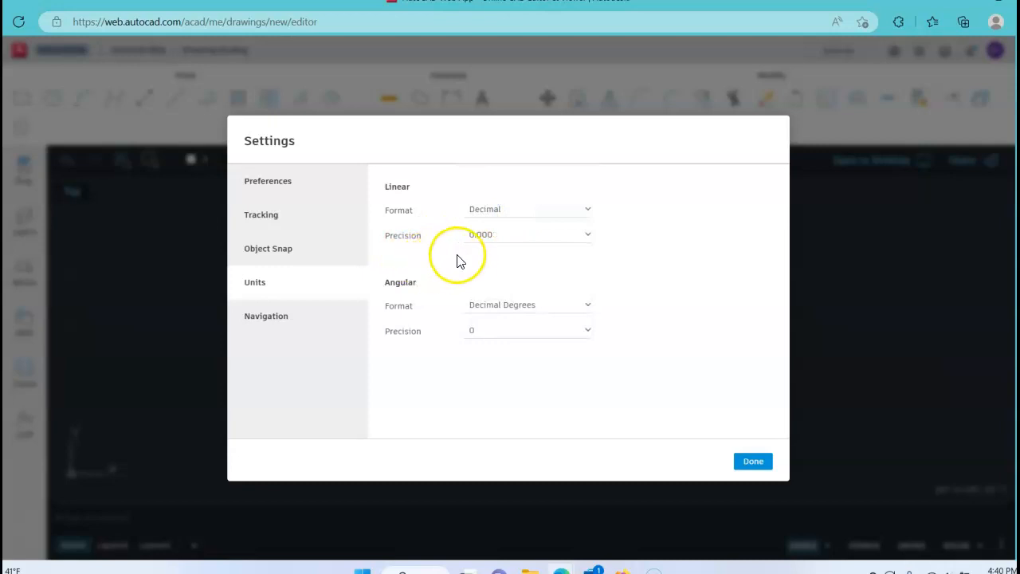
Step: Turn off the Endpoint object snap, turn on polar tracking, and close the drawing settings
click(264, 255)
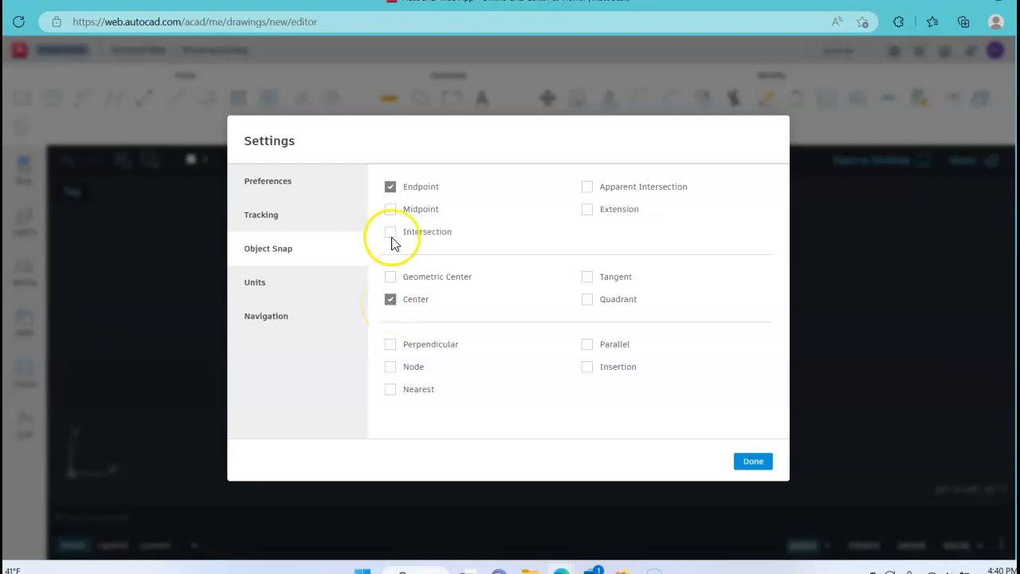
click(390, 186)
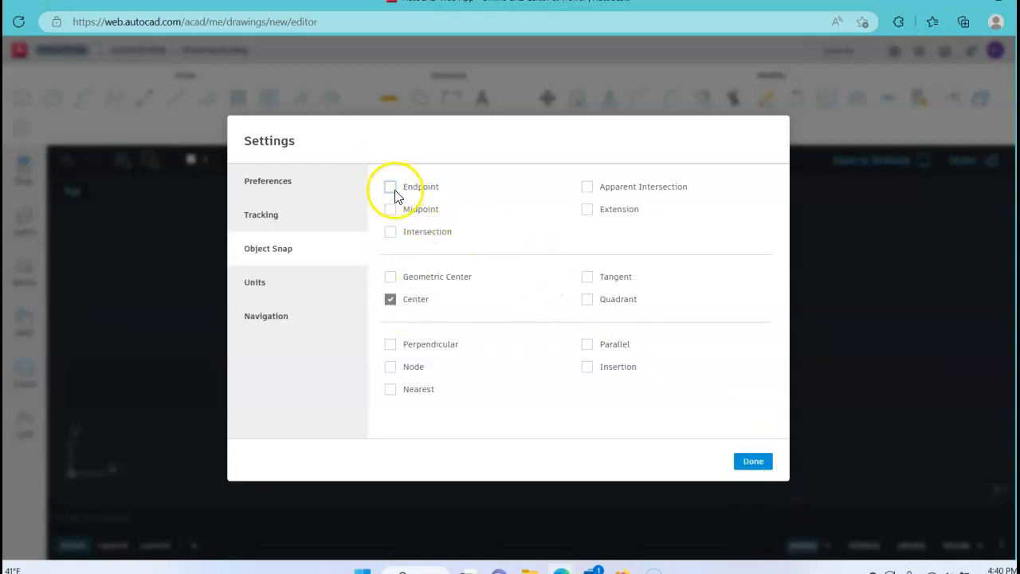
click(272, 218)
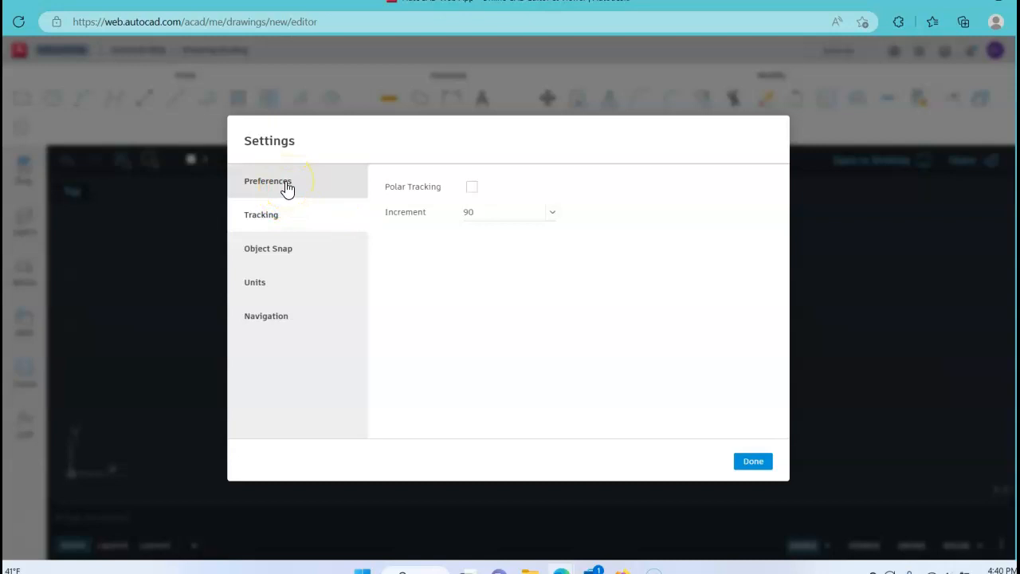
click(287, 188)
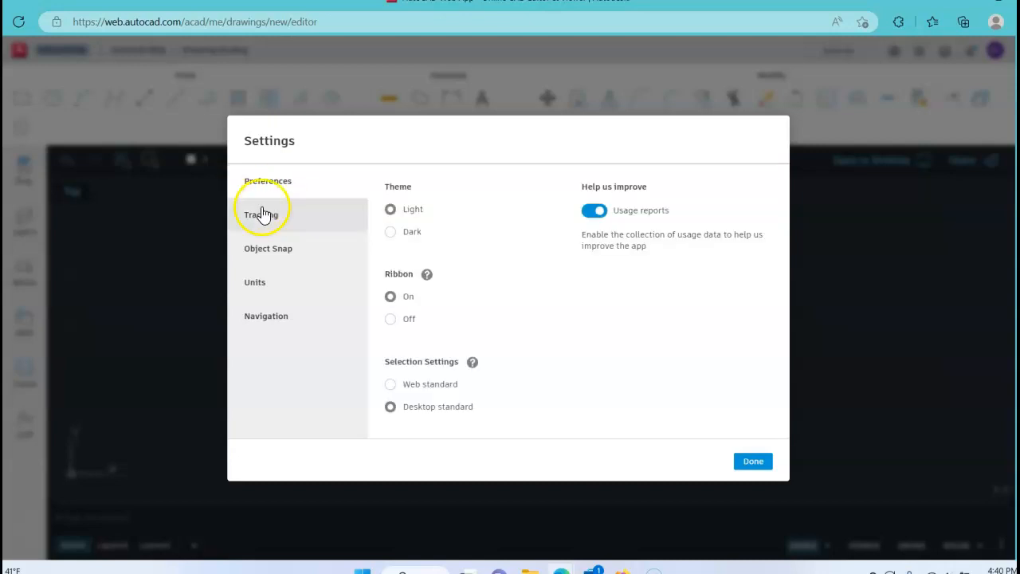
click(269, 217)
click(302, 185)
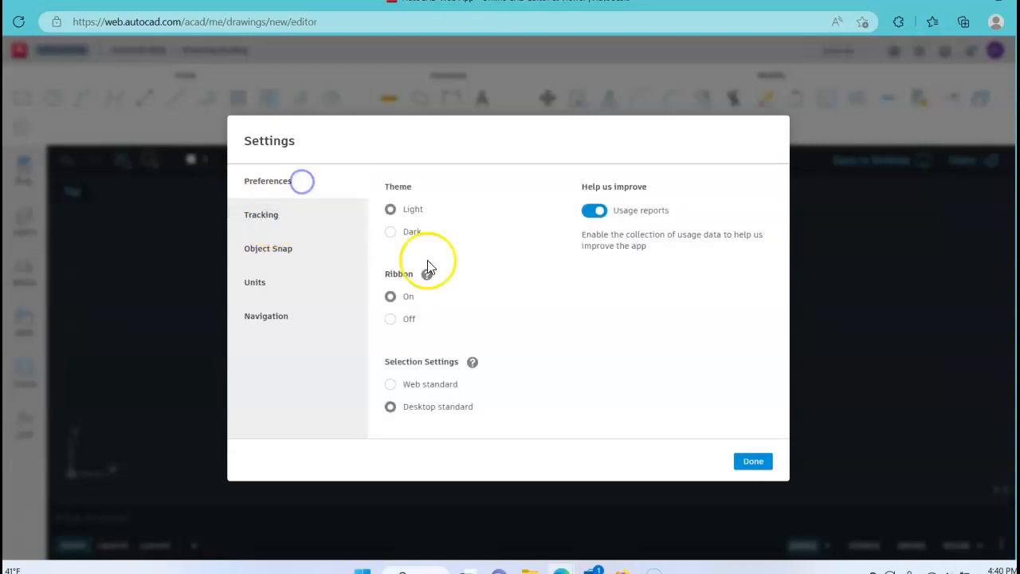
click(295, 215)
click(472, 186)
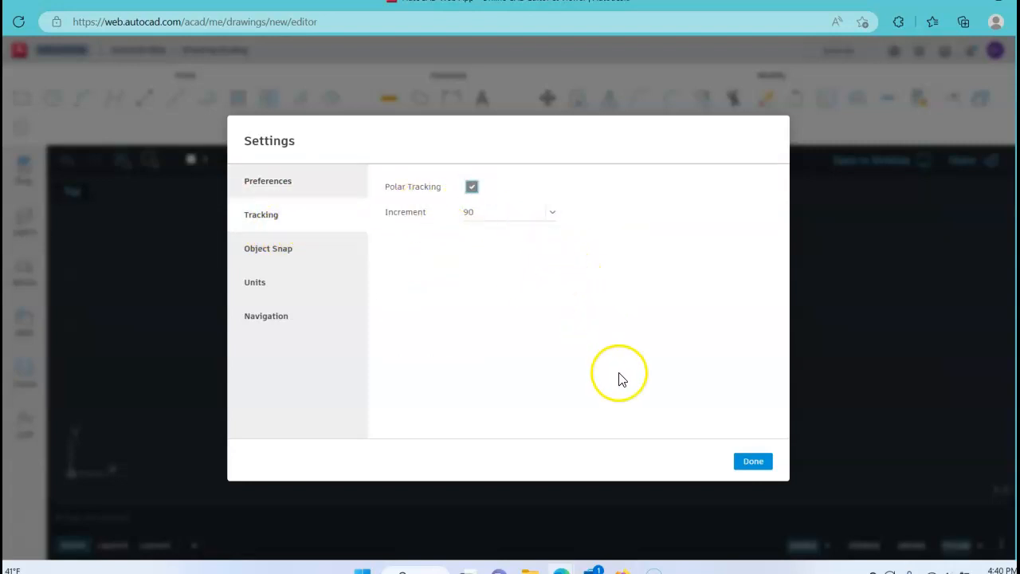
click(757, 465)
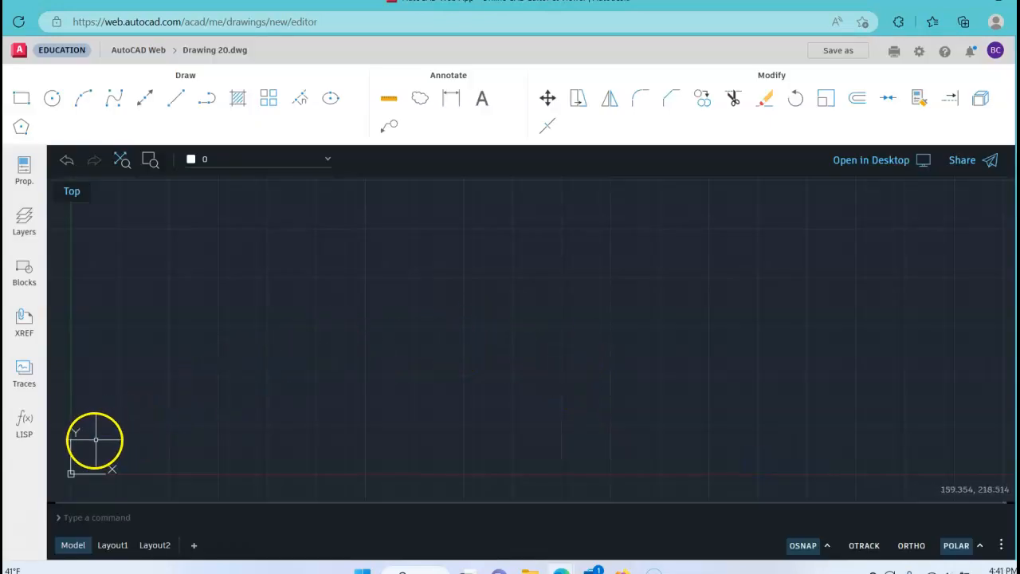
Step: Create a green layer named Hidden Line, make it current and assign it the HIDDEN linetype
middle_drag(95, 439, 482, 284)
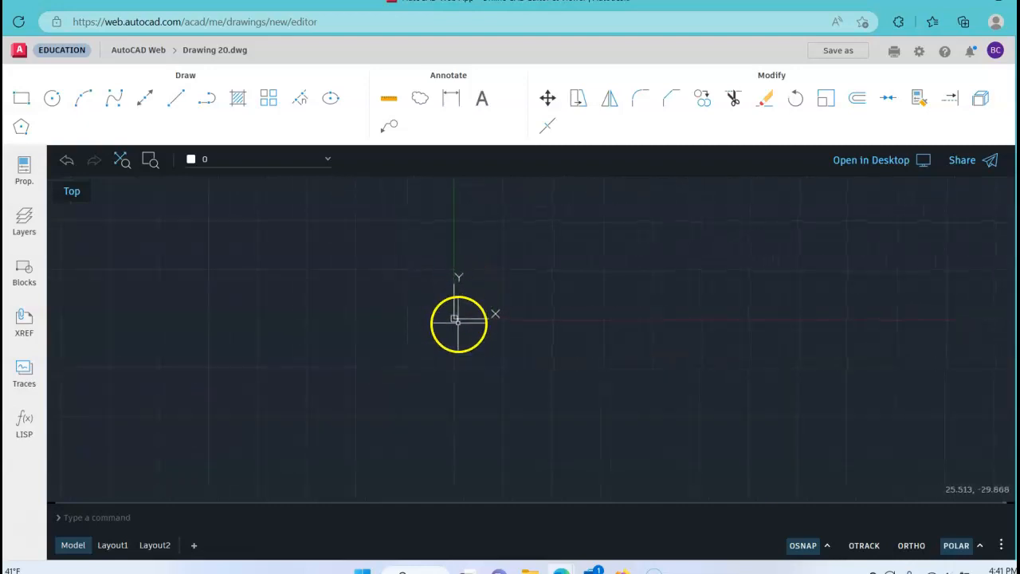
scroll(458, 322, up, 4)
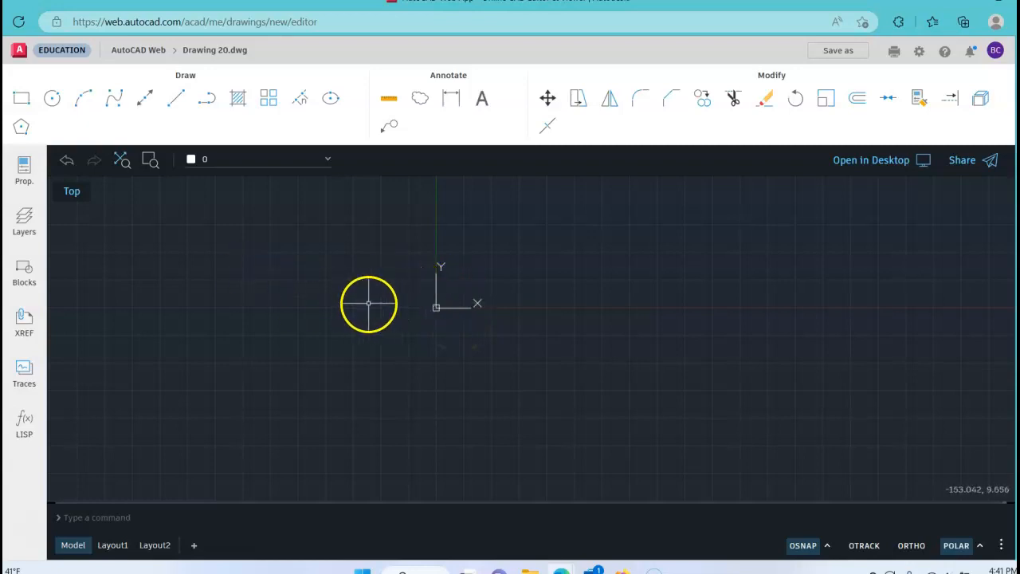
click(22, 218)
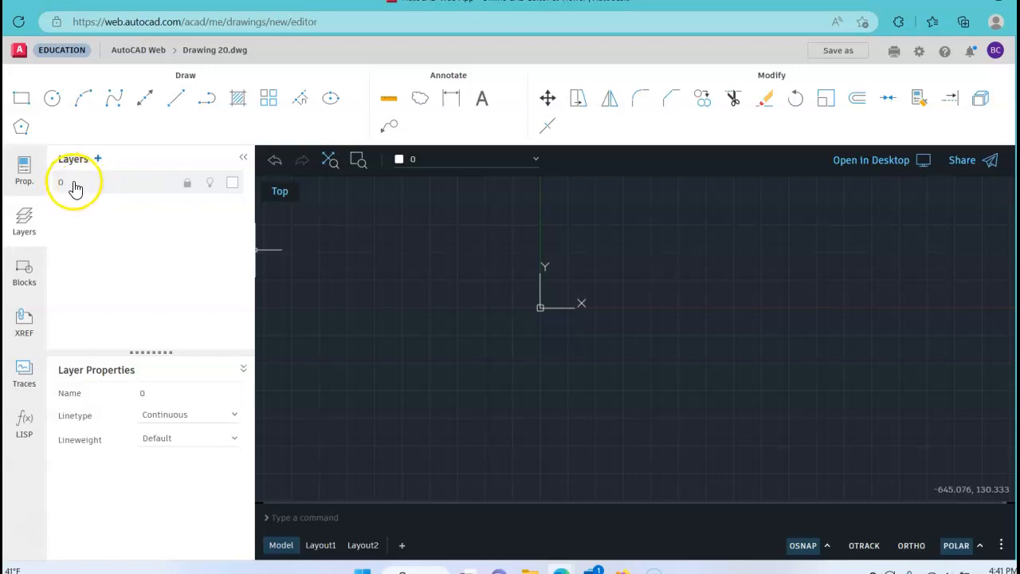
click(99, 160)
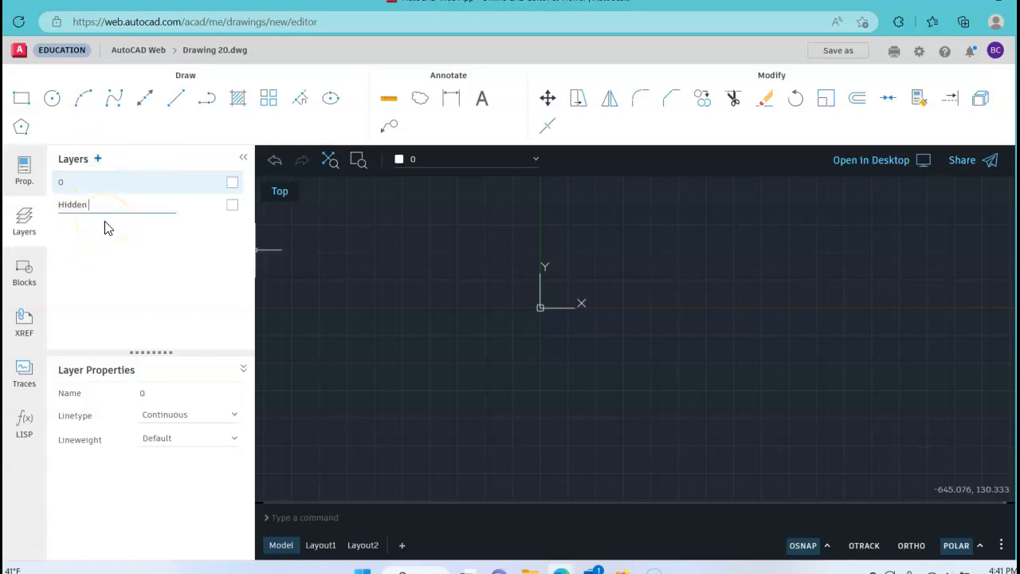
click(232, 206)
click(288, 261)
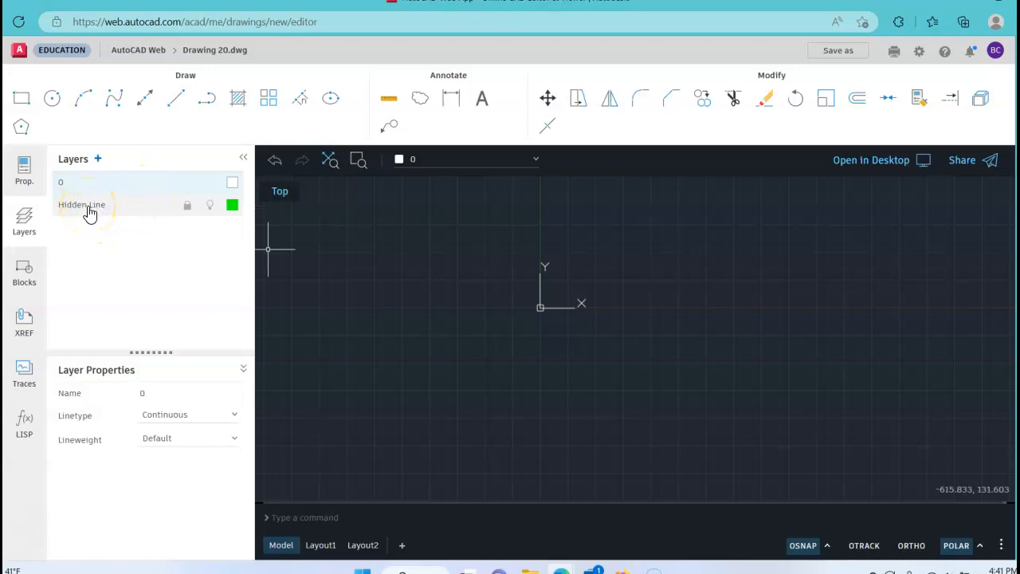
click(105, 206)
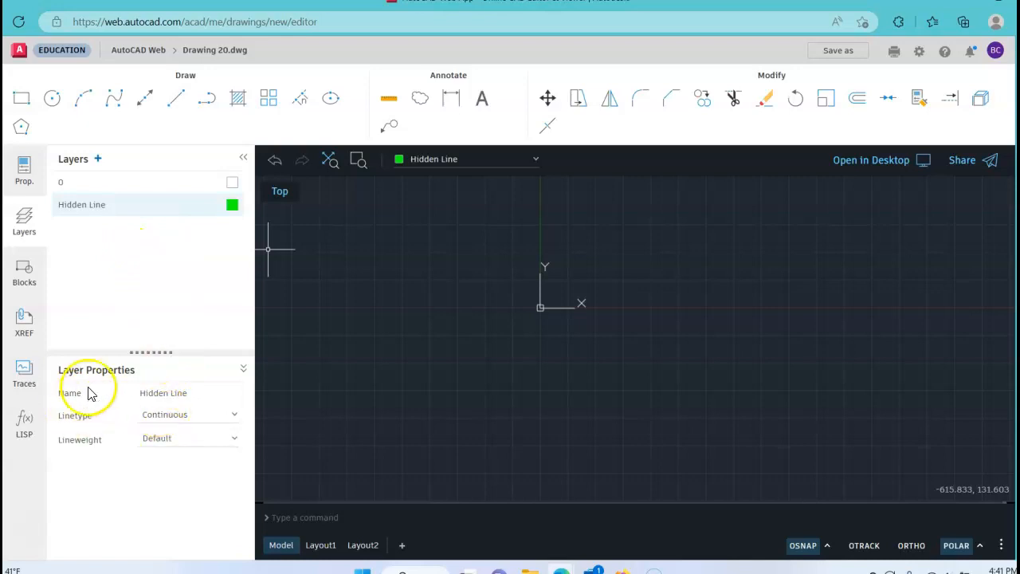
click(233, 417)
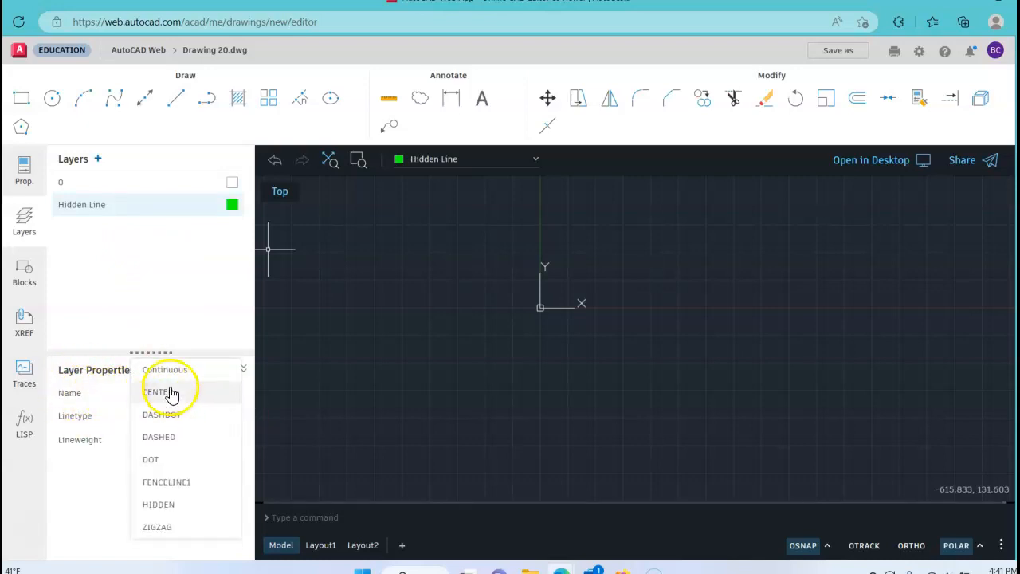
click(171, 506)
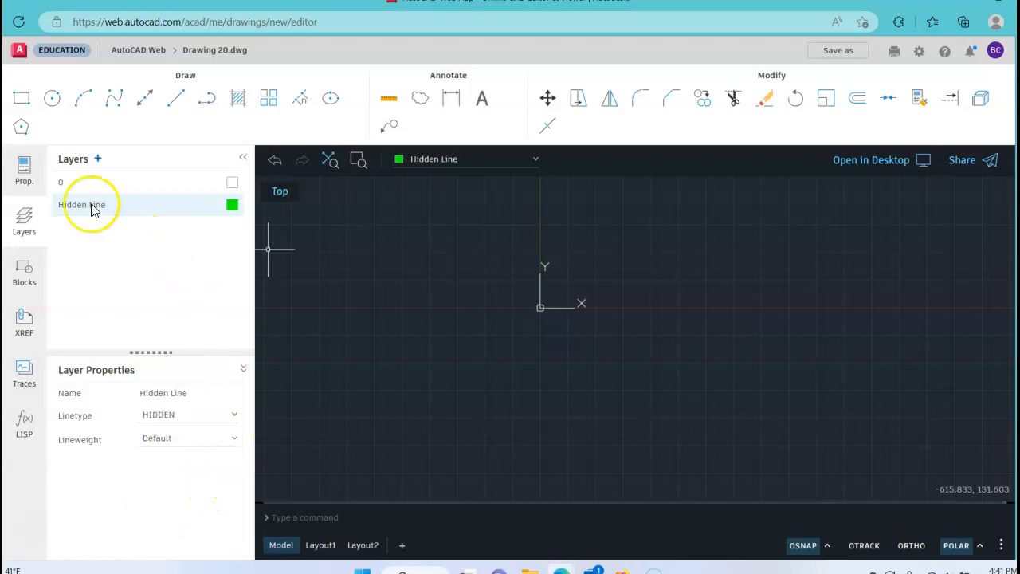
Step: Create a red layer named Center Line, make it current and assign it the CENTER linetype
click(98, 159)
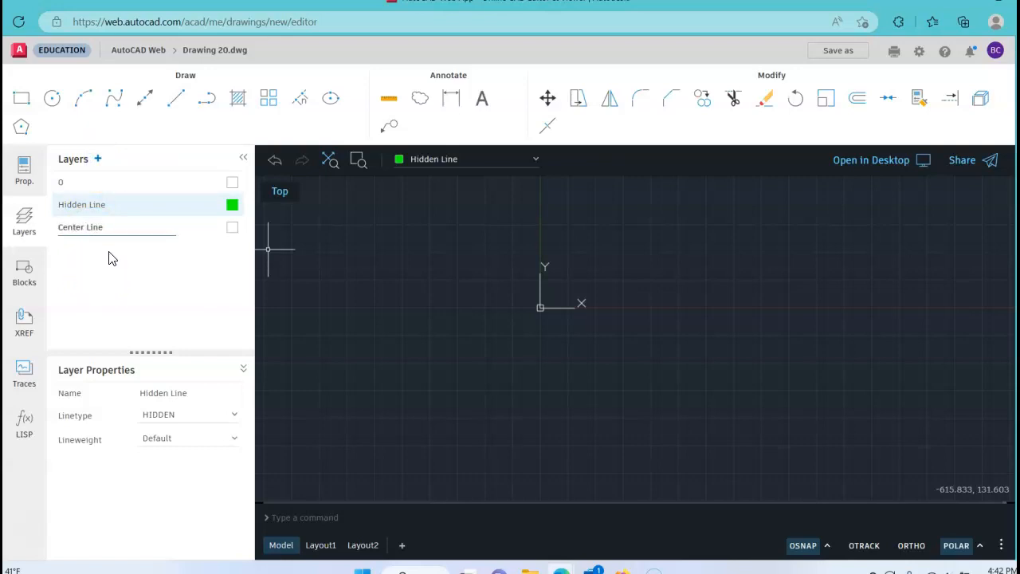
click(231, 228)
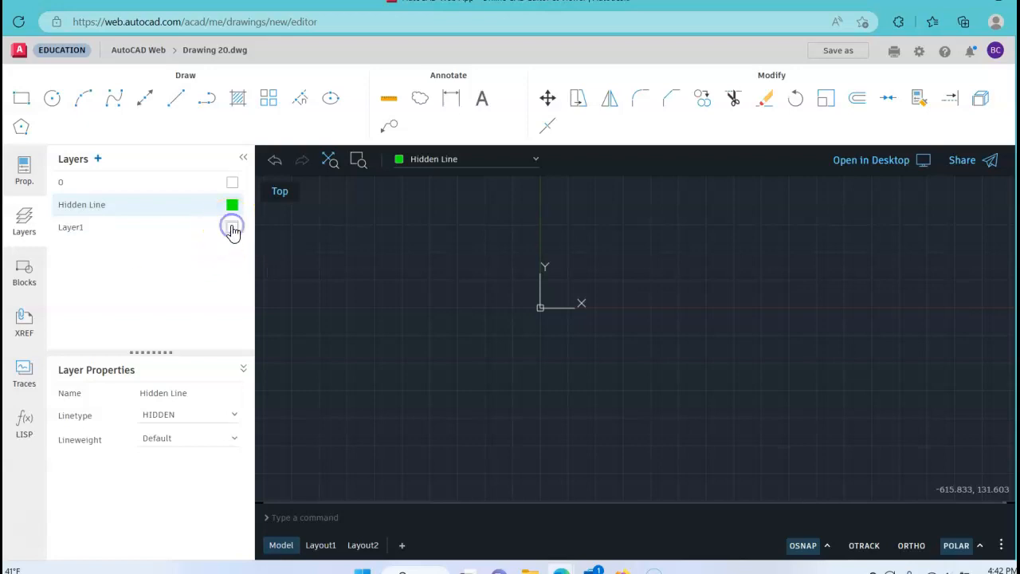
click(261, 282)
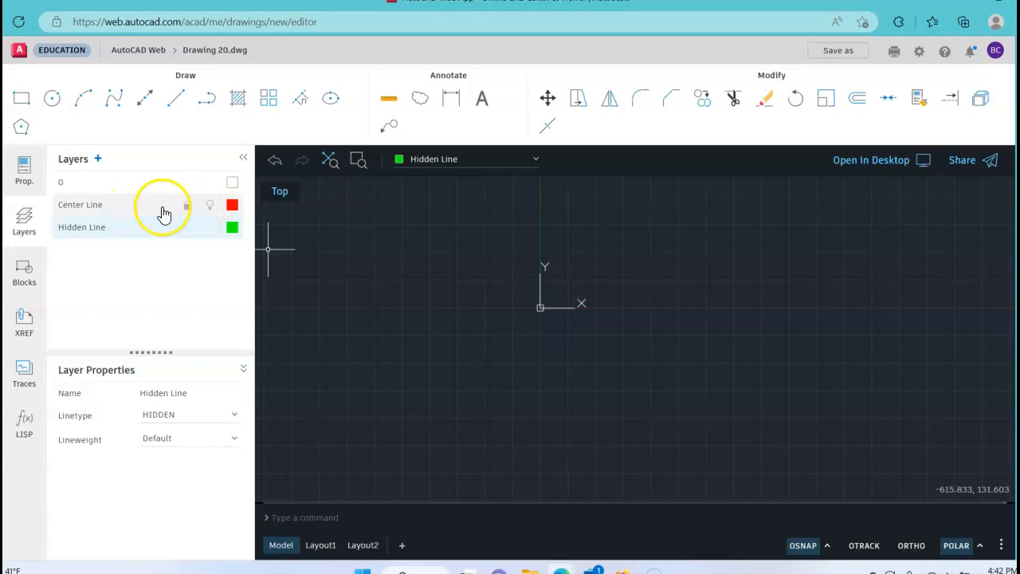
click(93, 209)
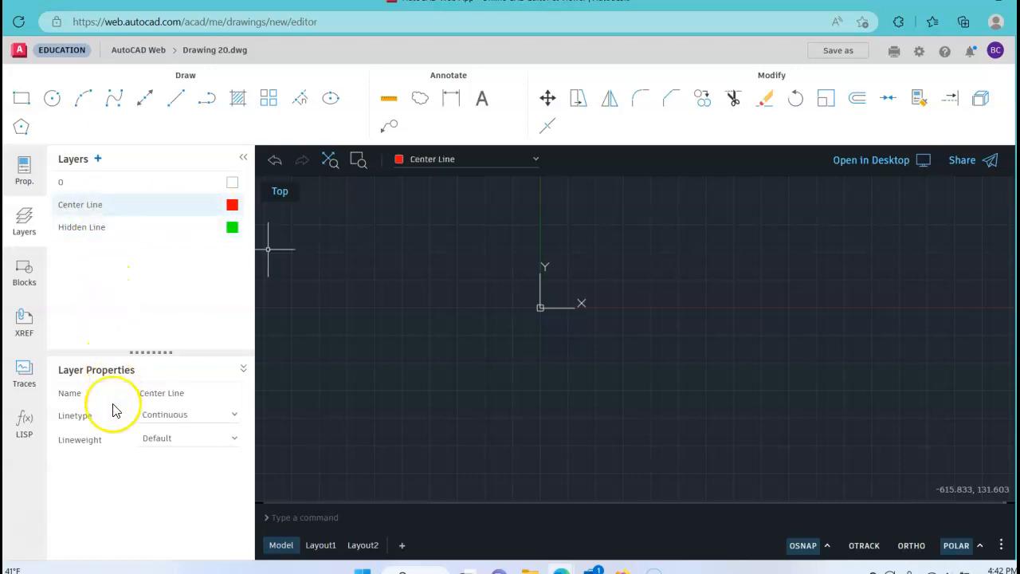
click(196, 422)
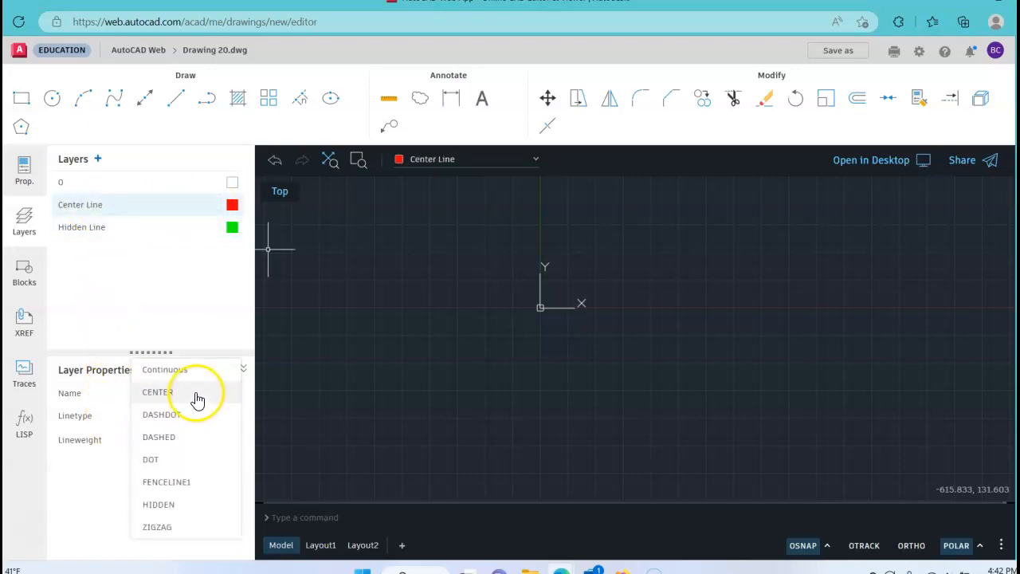
click(196, 395)
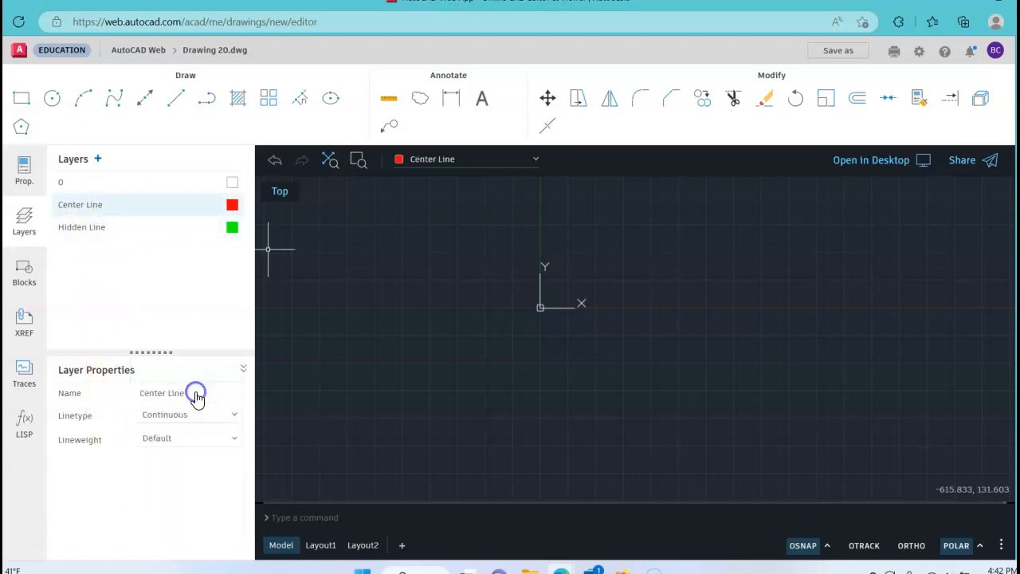
Step: Create a cyan layer named Dimension Line and make it the current layer
click(99, 160)
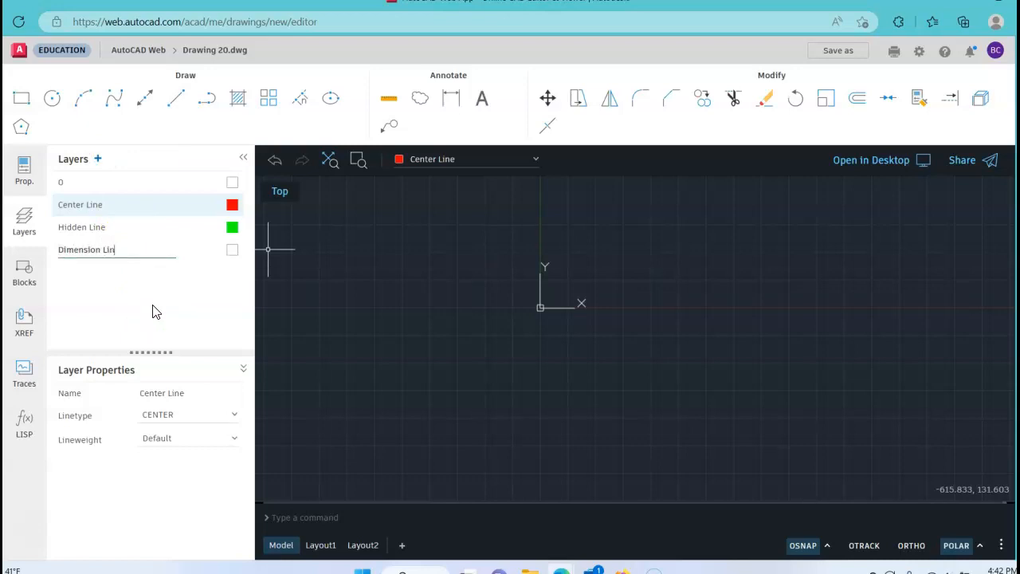
click(232, 252)
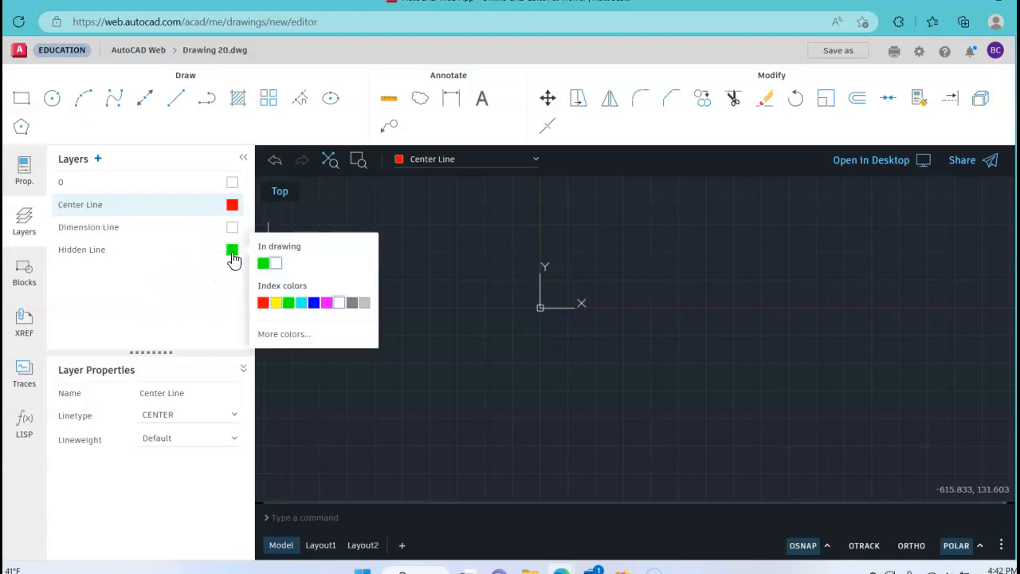
click(303, 304)
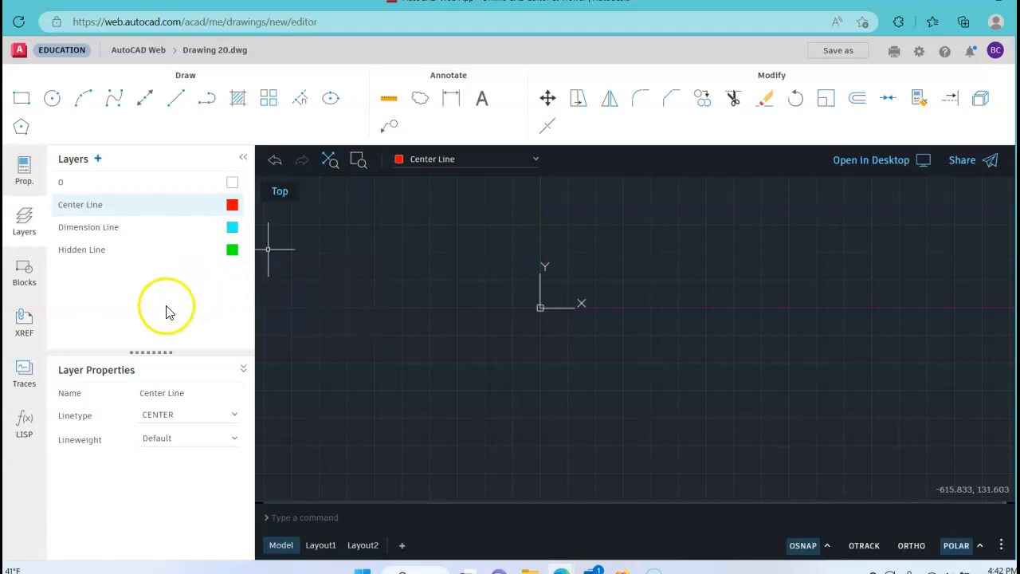
click(137, 231)
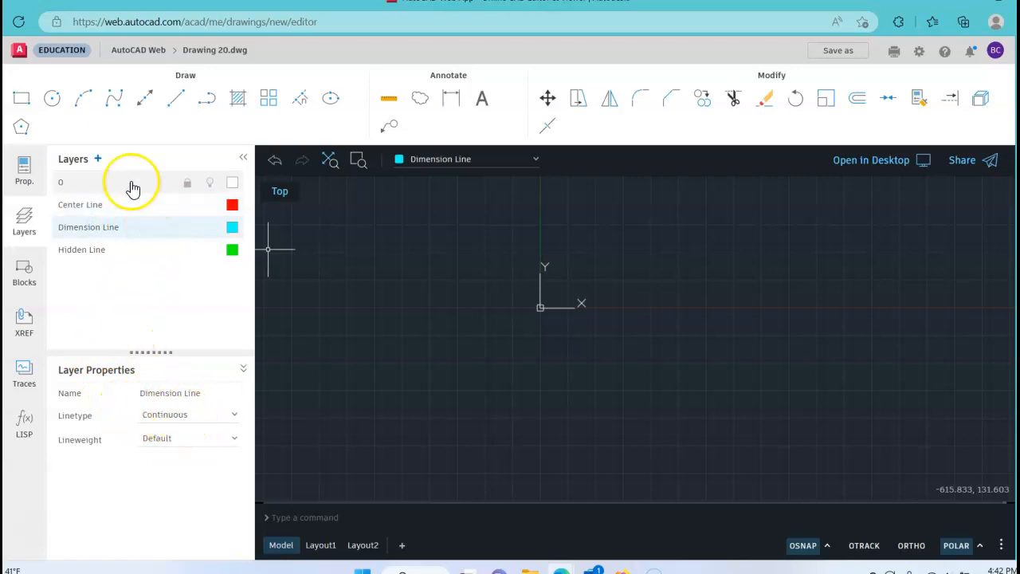
Step: Create a red layer named Construction Line, make it current and close the layer list
click(99, 159)
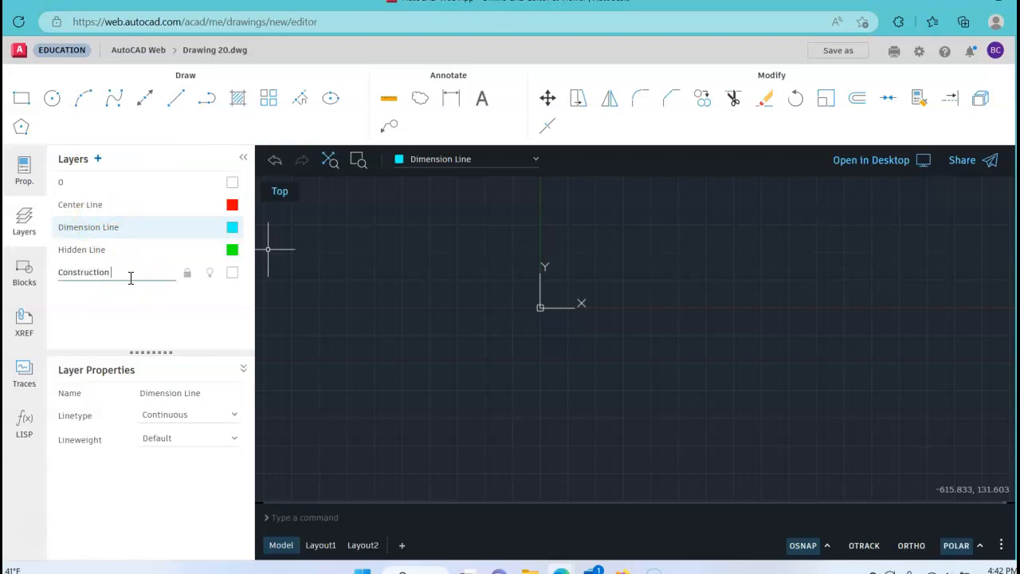
click(233, 273)
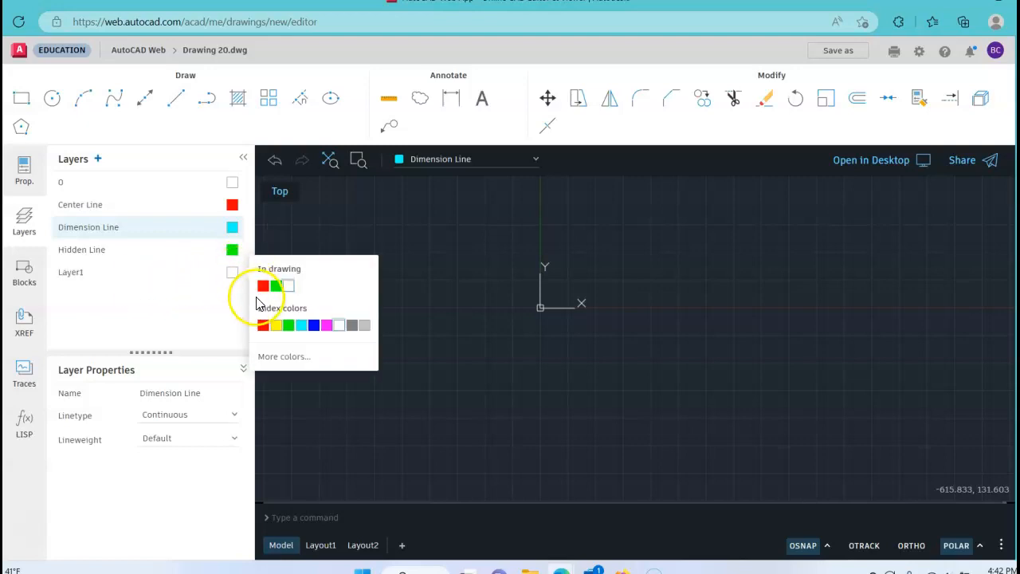
click(263, 324)
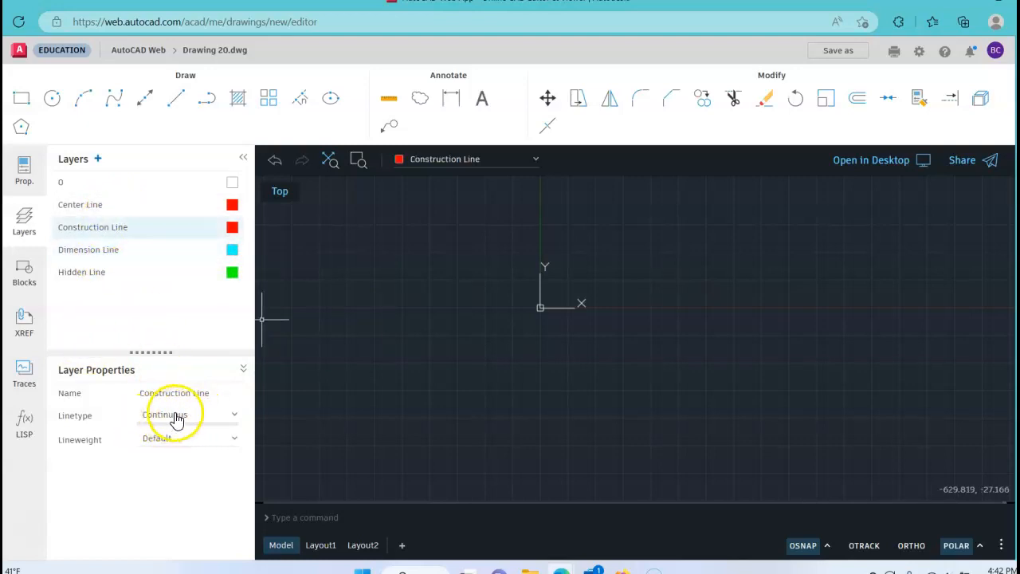
click(243, 160)
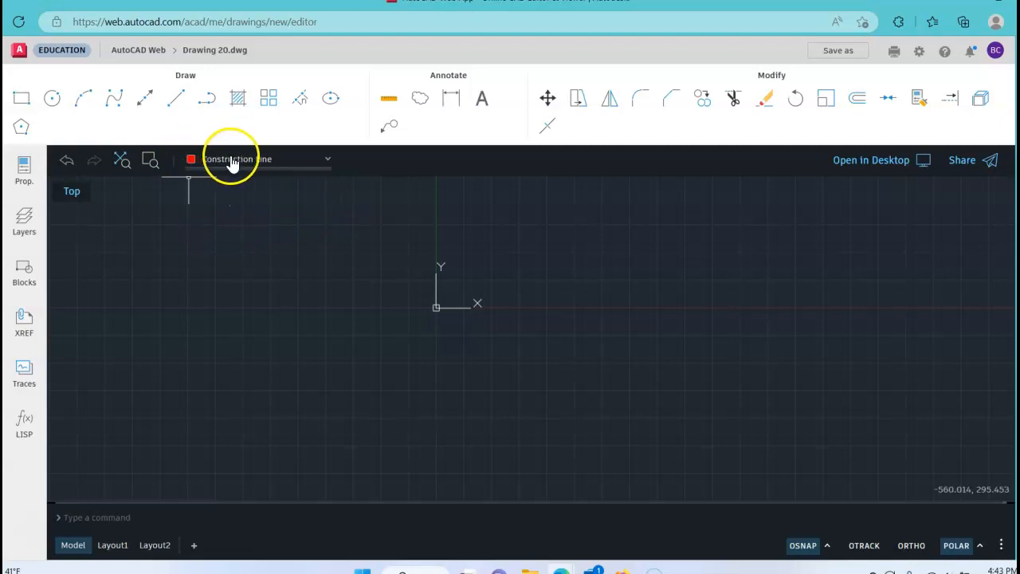
Step: Make layer 0 the current layer
click(329, 159)
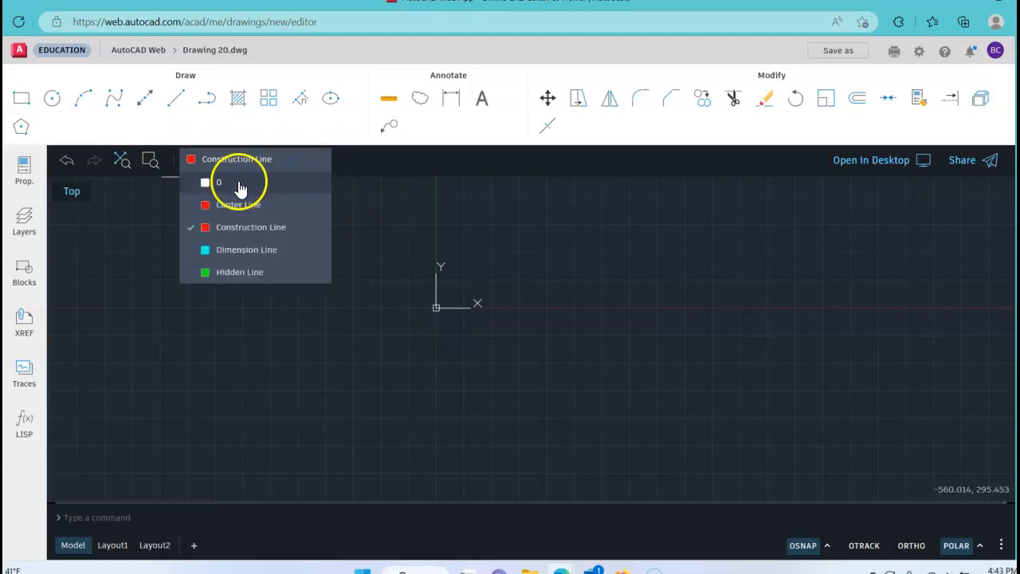
click(230, 184)
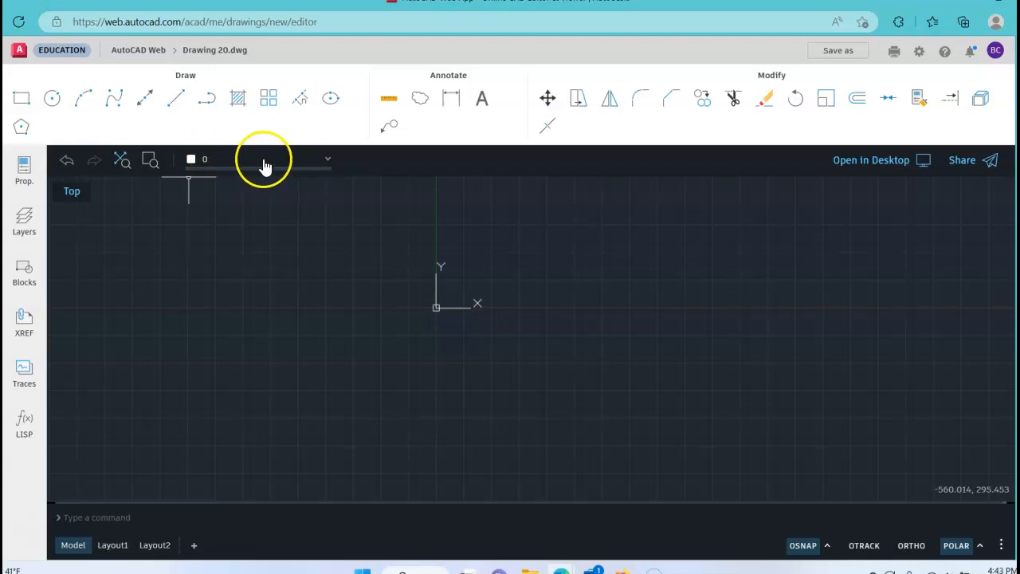
Step: Switch the current layer to Dimension Line and back to layer 0
click(308, 161)
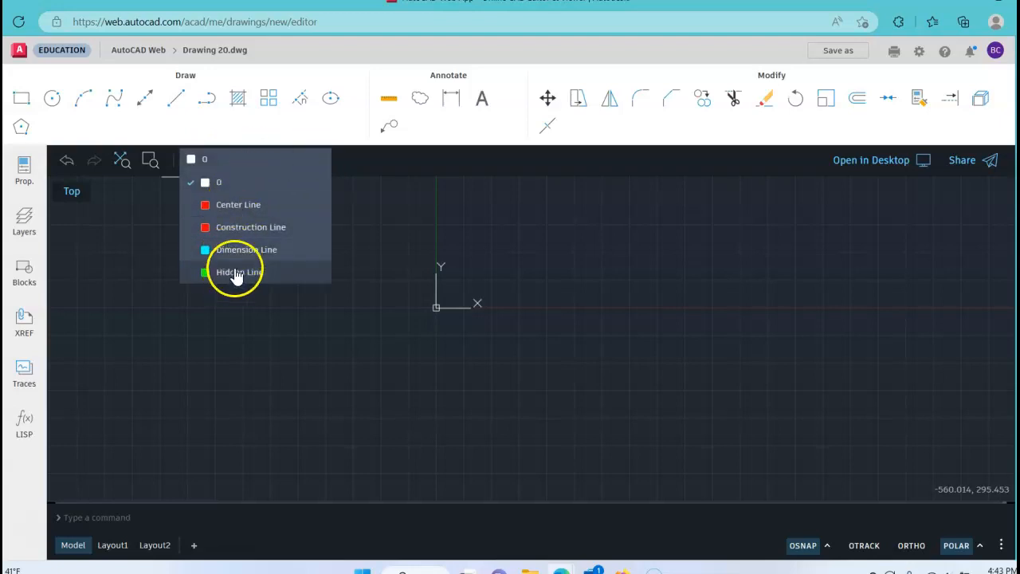
click(249, 247)
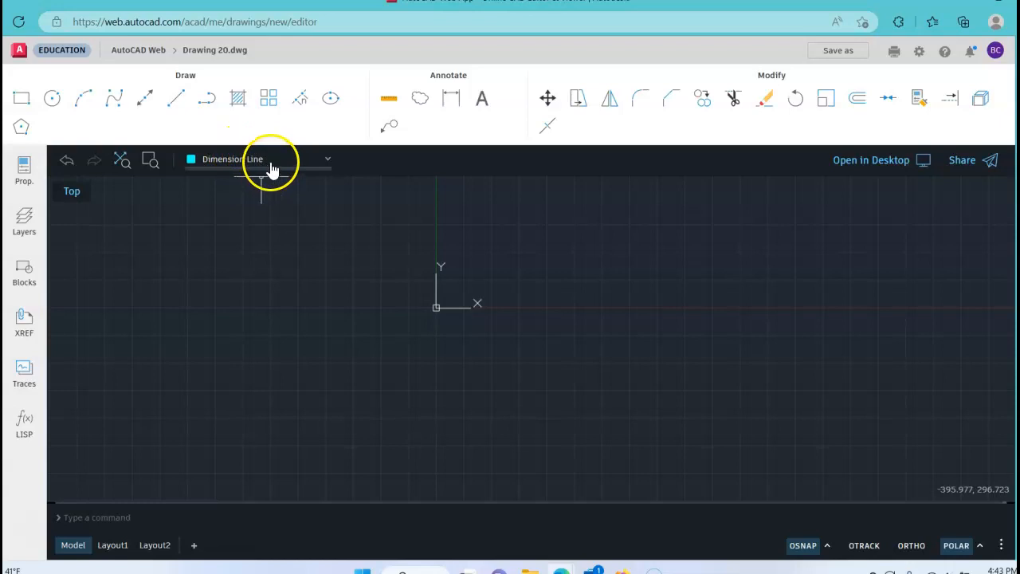
click(325, 161)
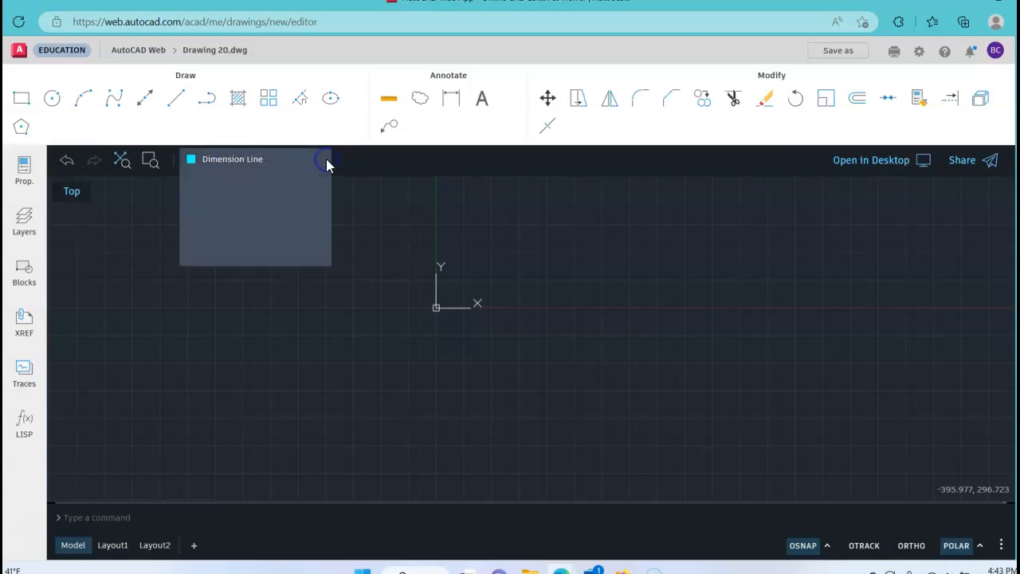
click(246, 184)
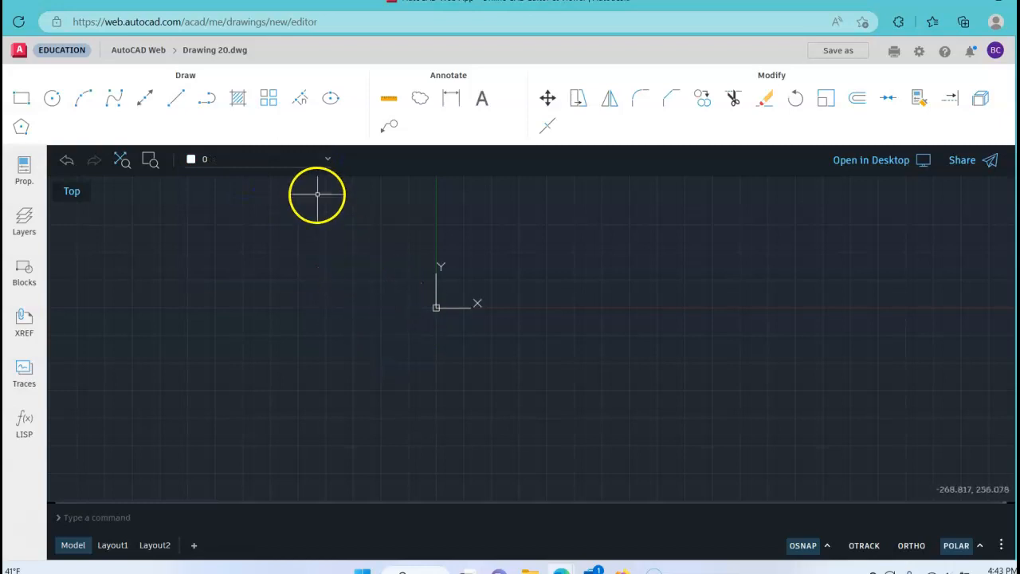
Step: Draw a circle with diameter 7 centered at the origin 0,0
click(53, 100)
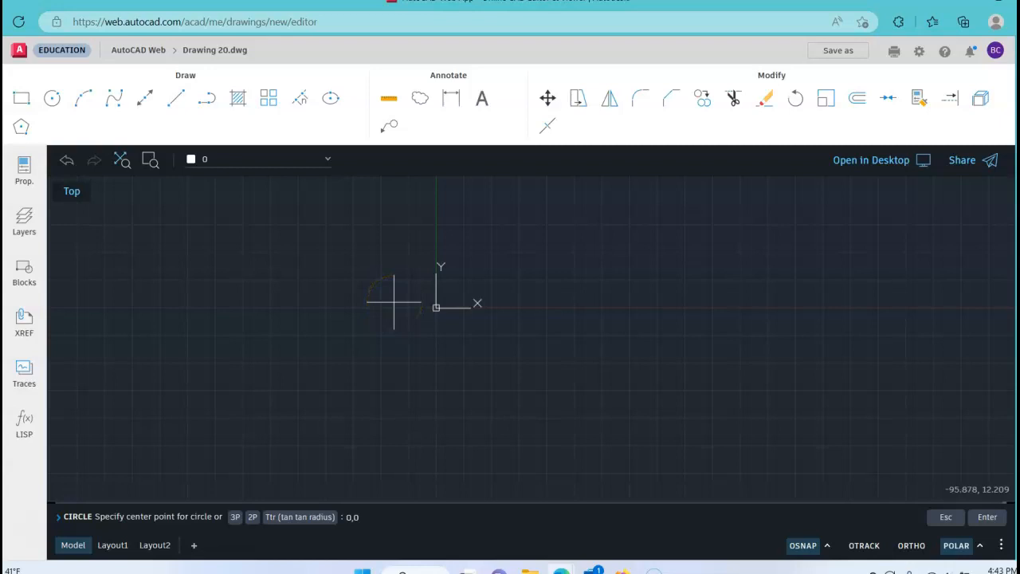
text(0,0)
key(Return)
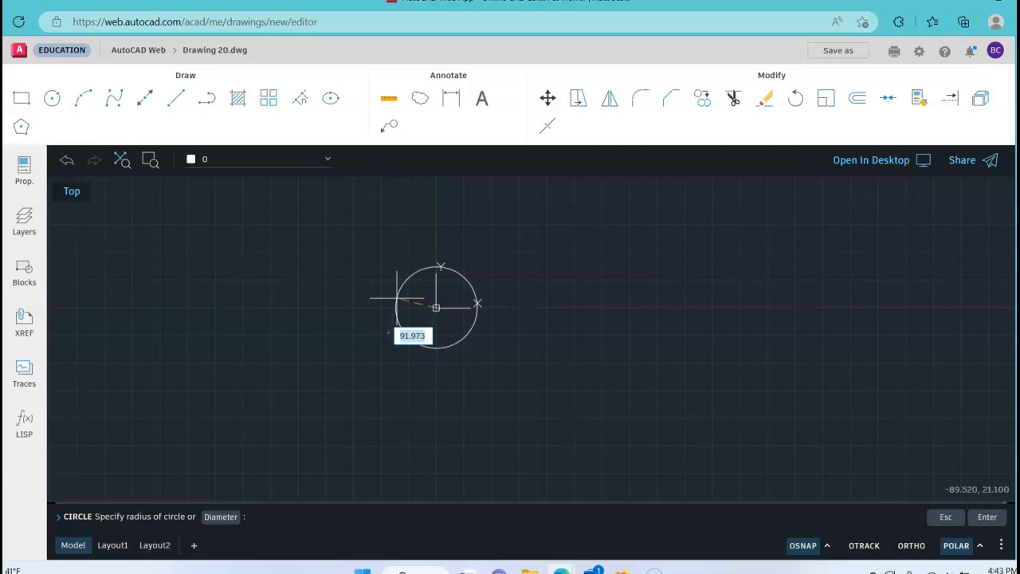
text(d)
key(Return)
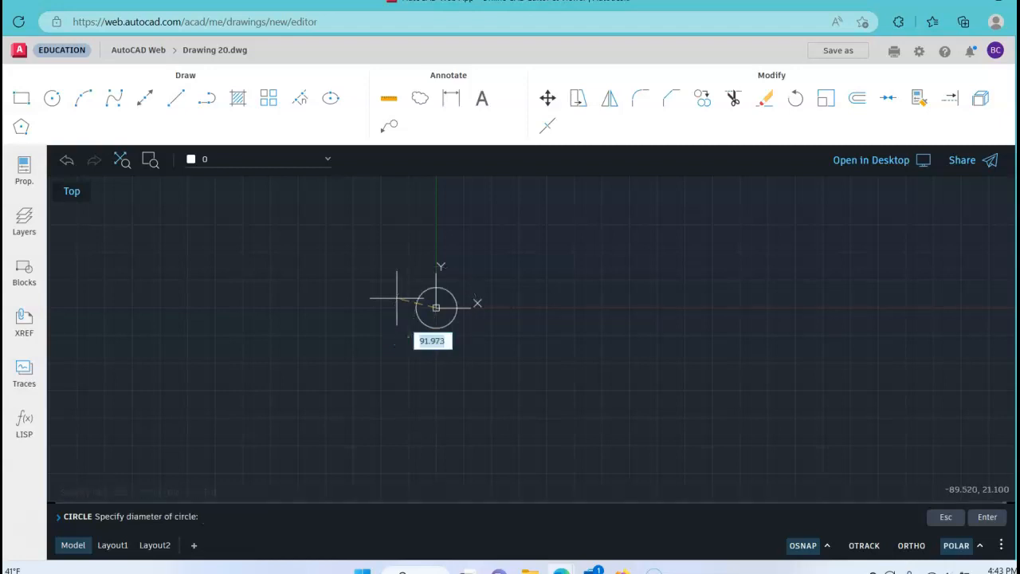
text(7)
key(Return)
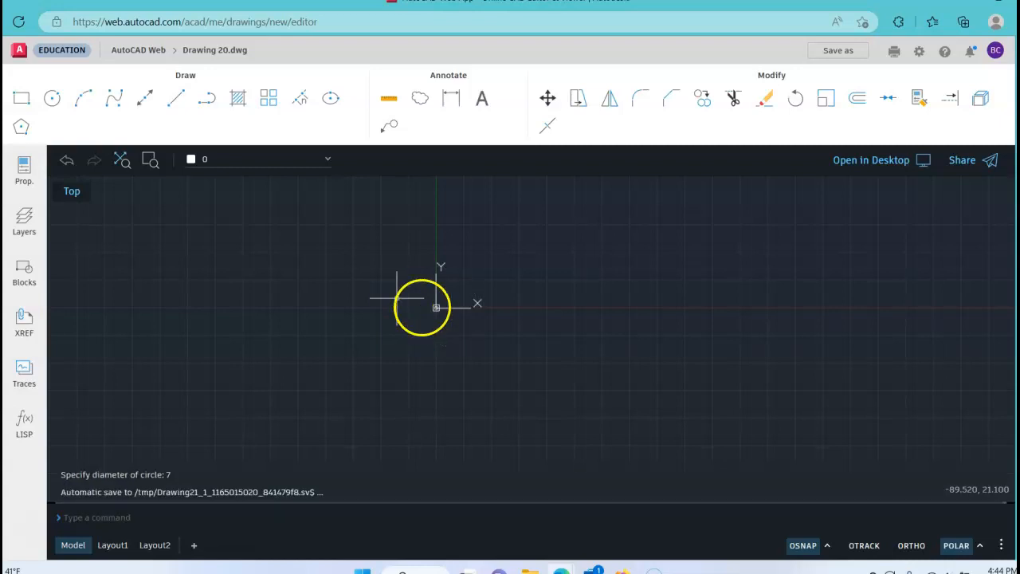
Step: Draw a concentric circle with diameter 2.75 at the center of the 7-diameter circle
scroll(431, 317, up, 5)
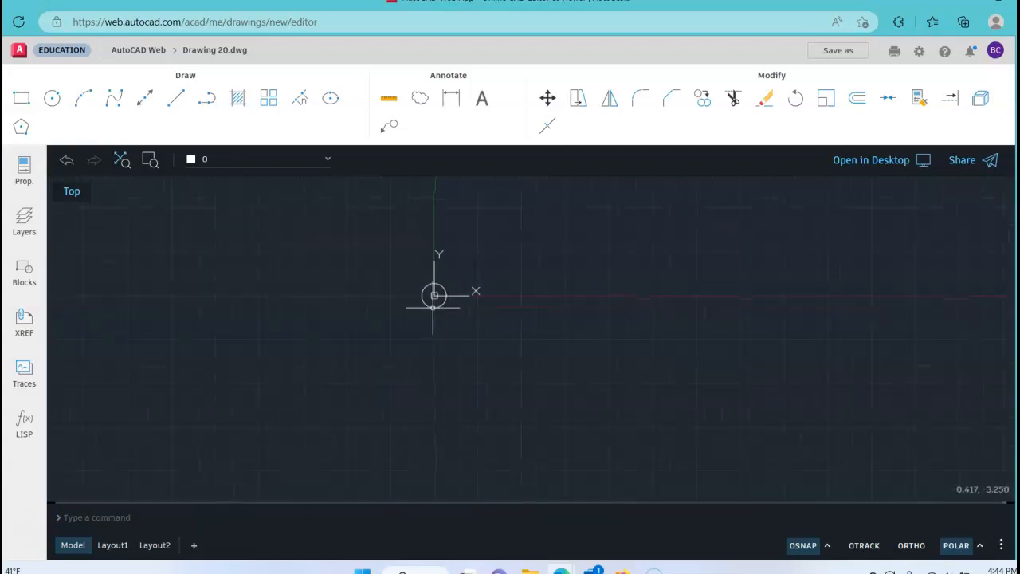
scroll(432, 295, up, 5)
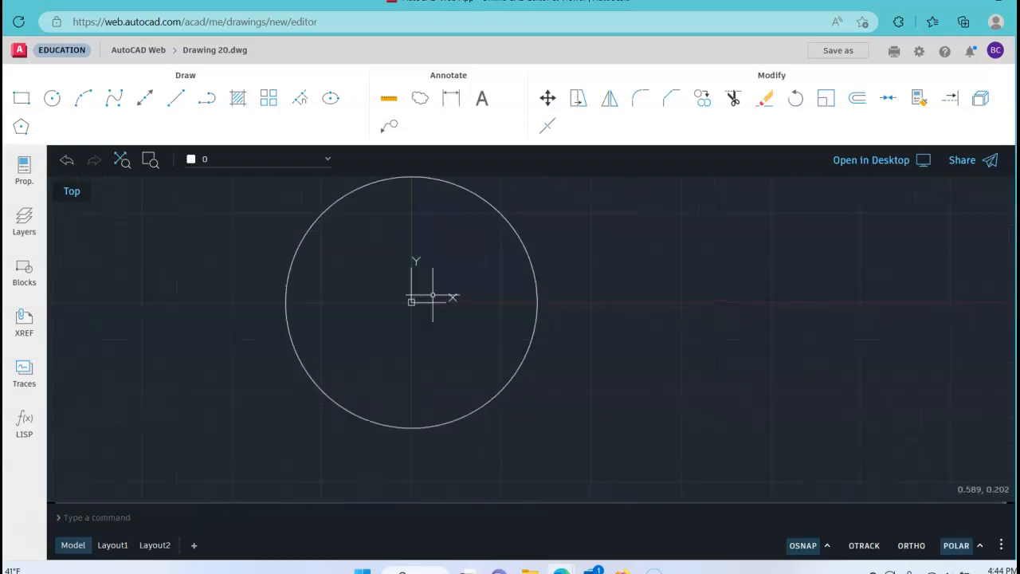
scroll(432, 295, down, 2)
mouse_move(370, 262)
middle_down()
mouse_move(467, 303)
mouse_move(448, 291)
middle_up()
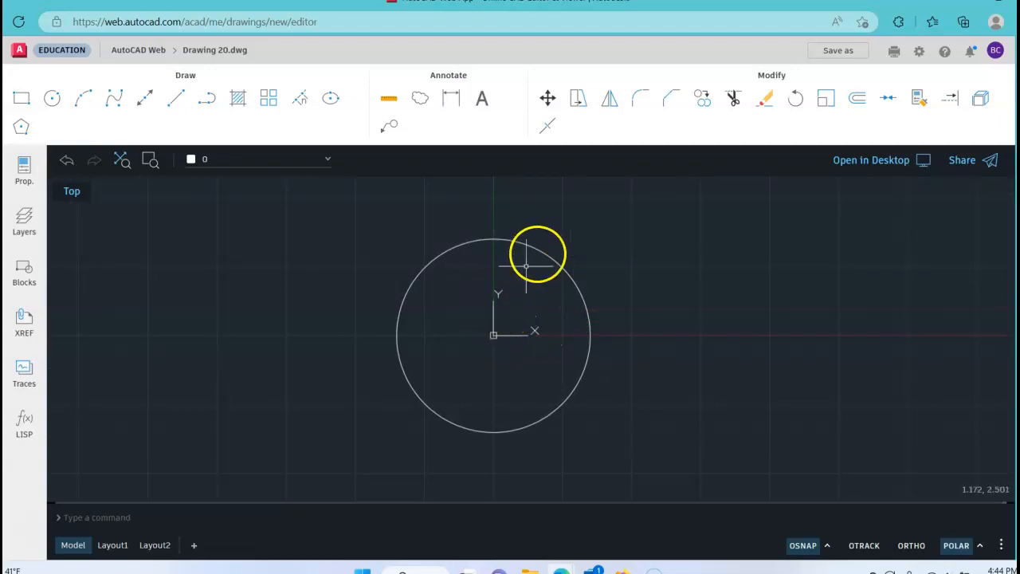
right_click(647, 257)
click(675, 291)
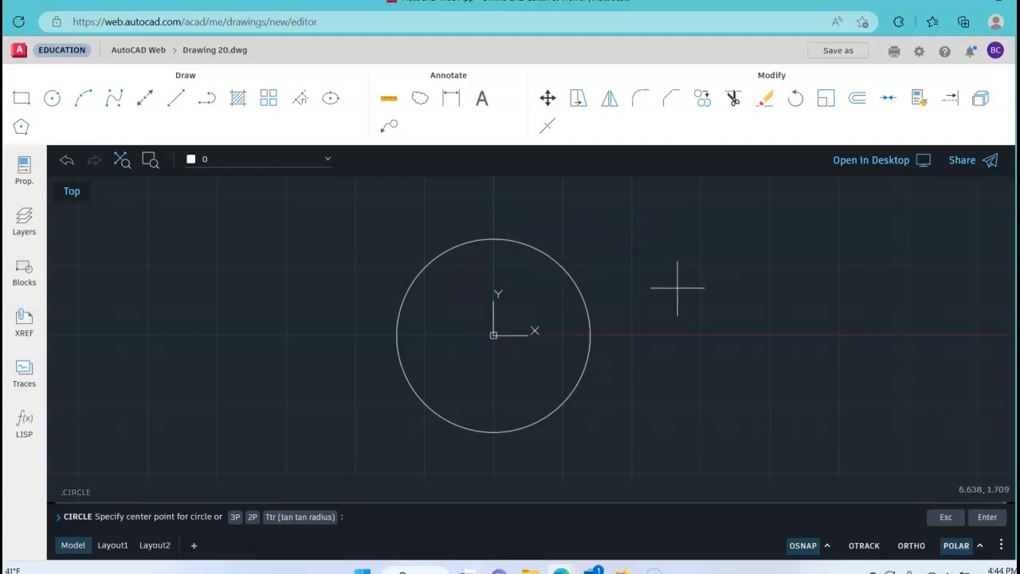
click(494, 335)
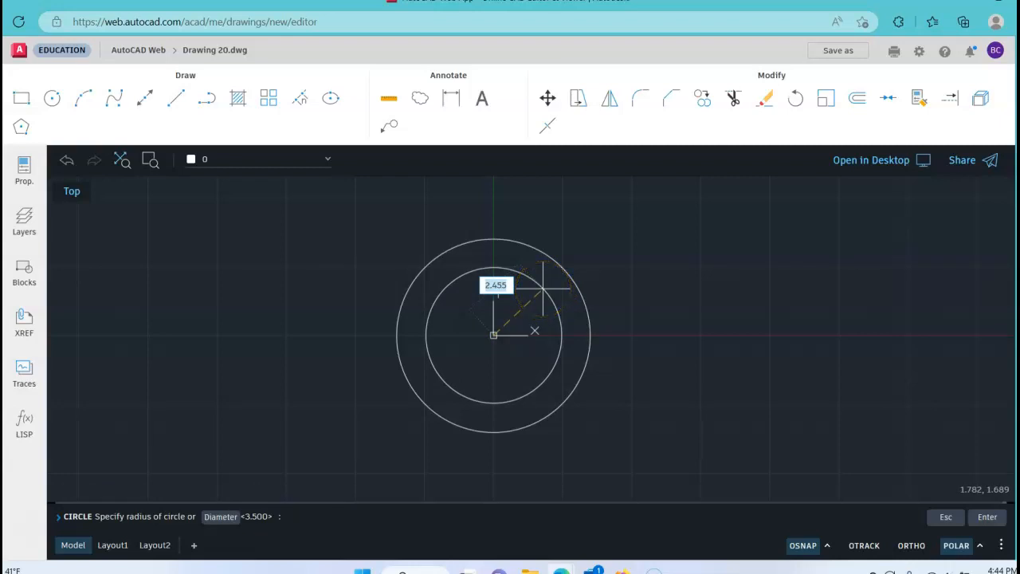
text(d)
key(Return)
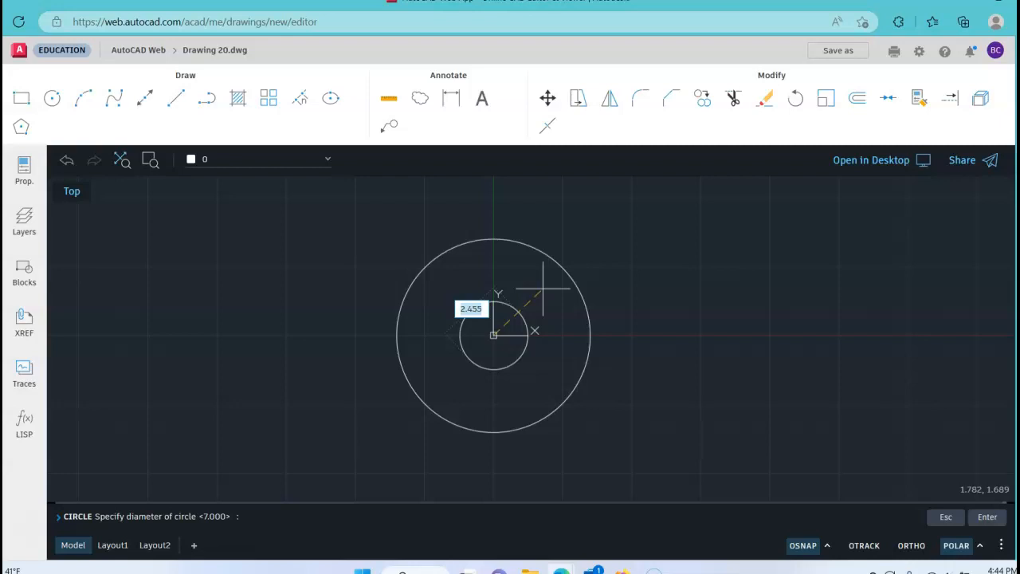
text(2.75)
key(Return)
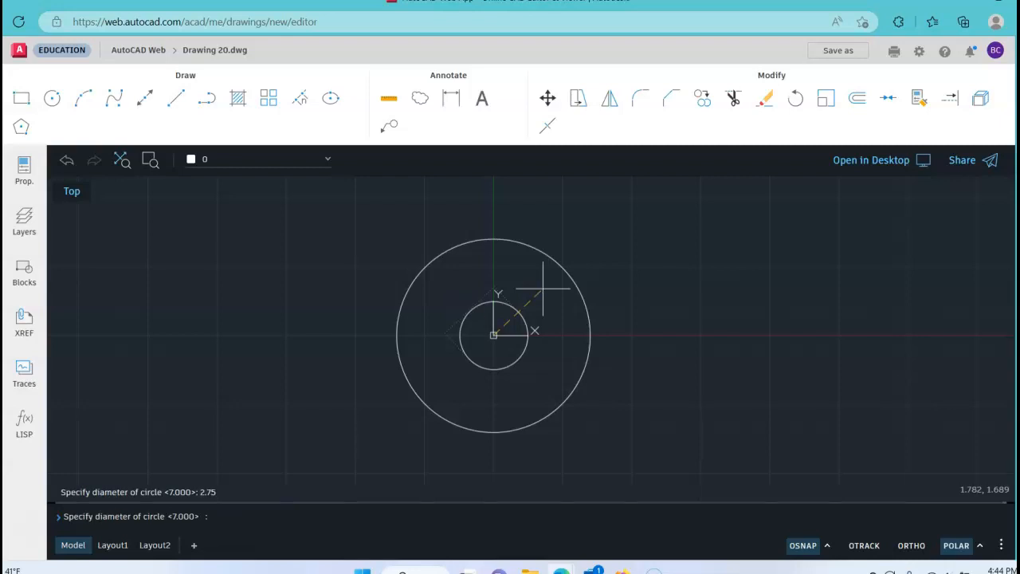
Step: Draw a third concentric circle with diameter 2 at the origin, inside the 2.75-diameter circle
right_click(543, 289)
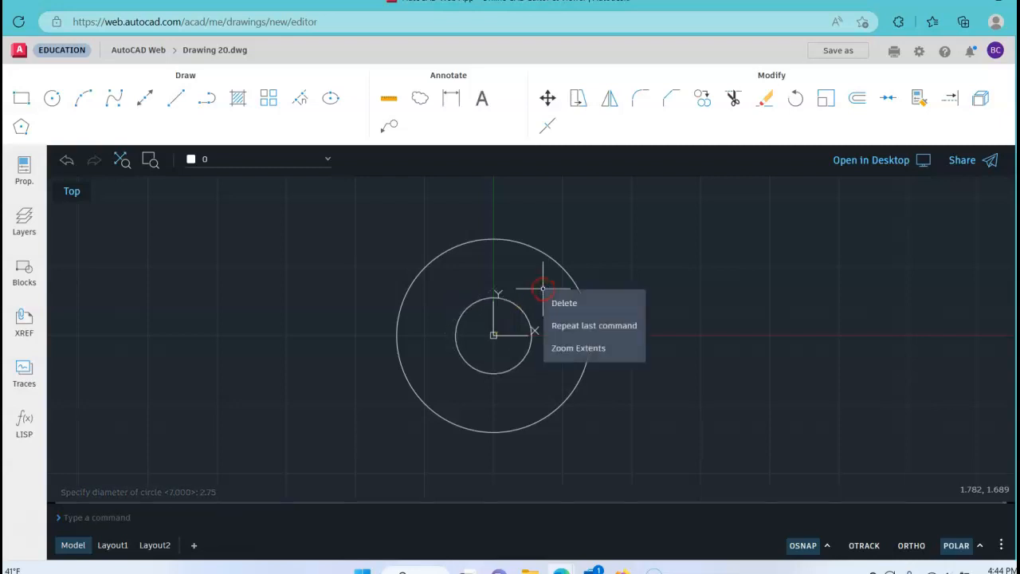
click(568, 323)
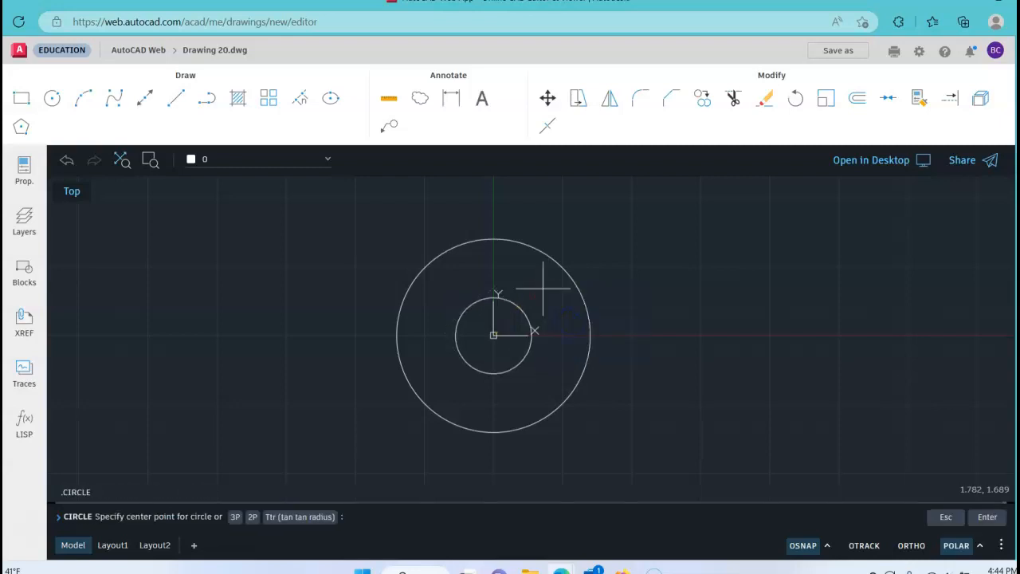
click(494, 335)
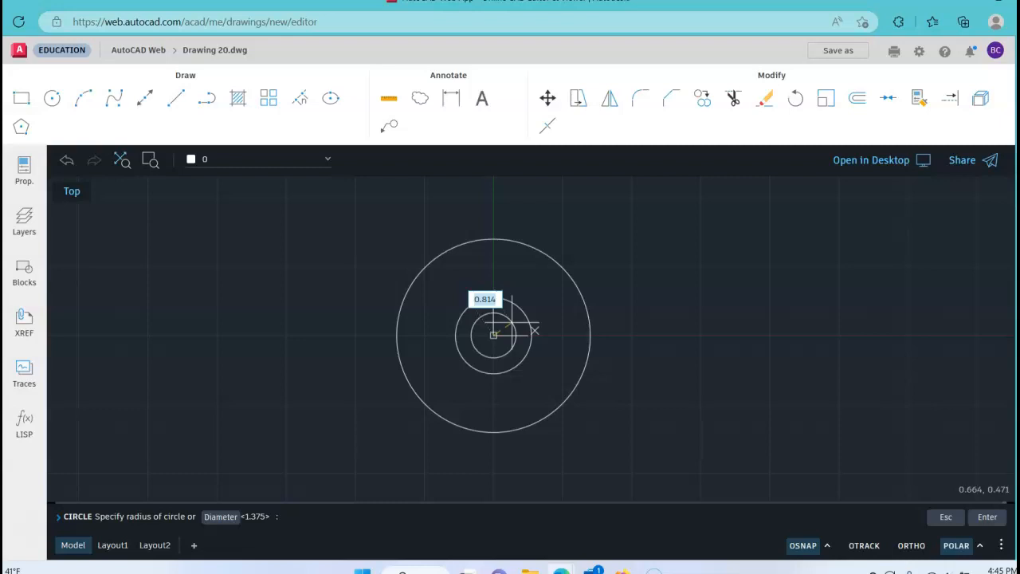
text(d)
key(Return)
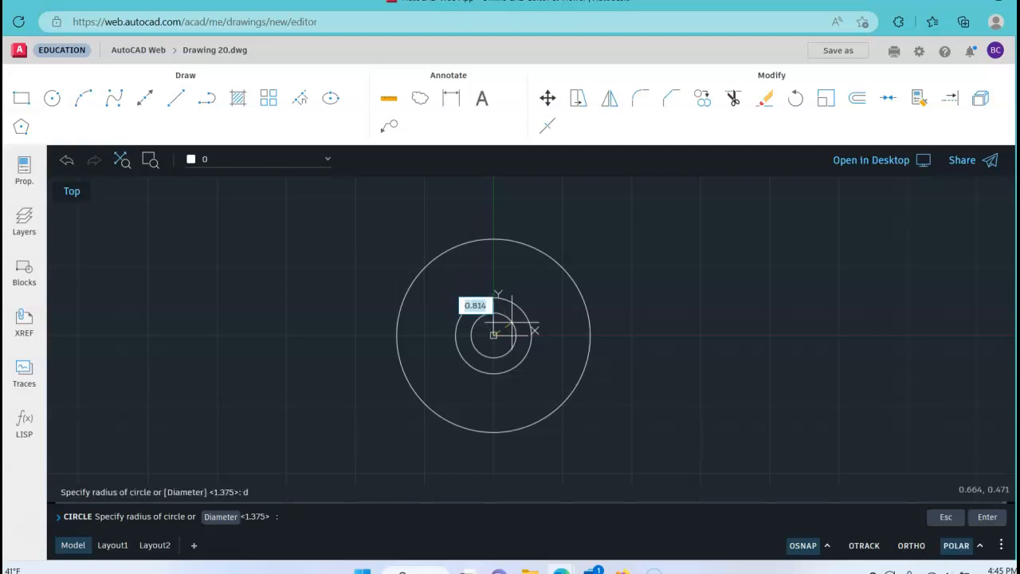
text(2)
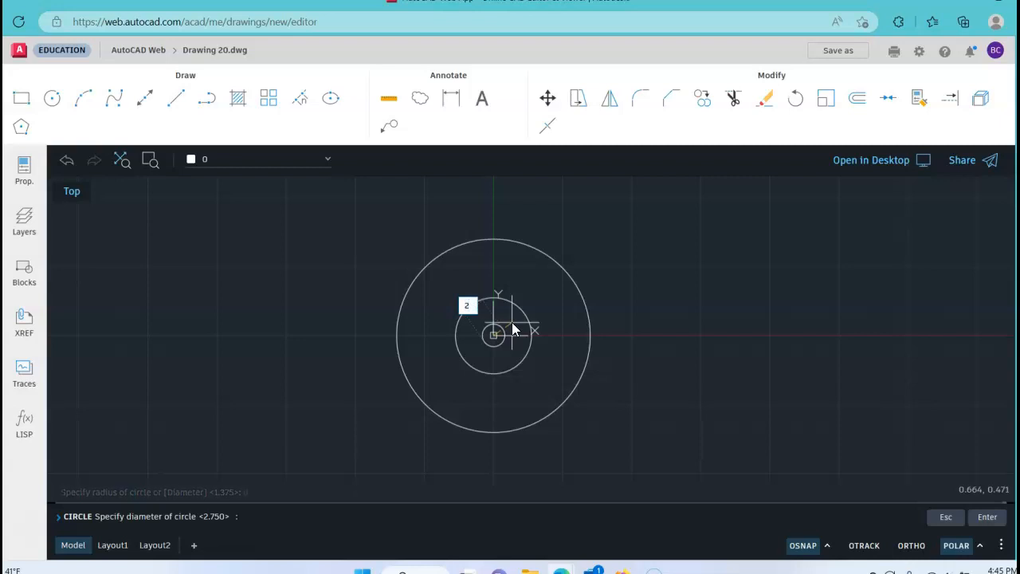
key(Return)
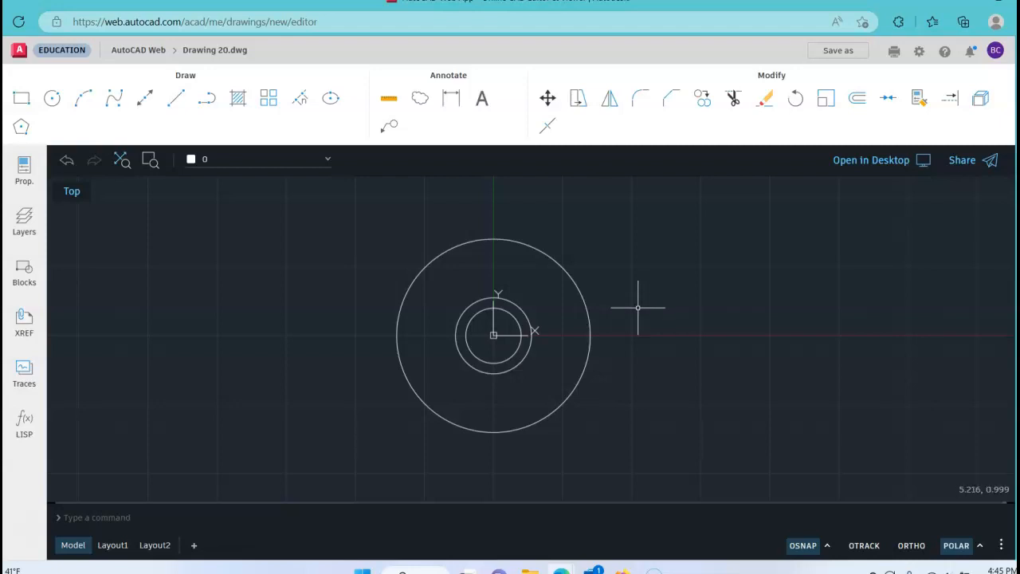
Step: Draw a small hole circle with diameter 1 centered at 0,-2.5
click(143, 96)
click(52, 98)
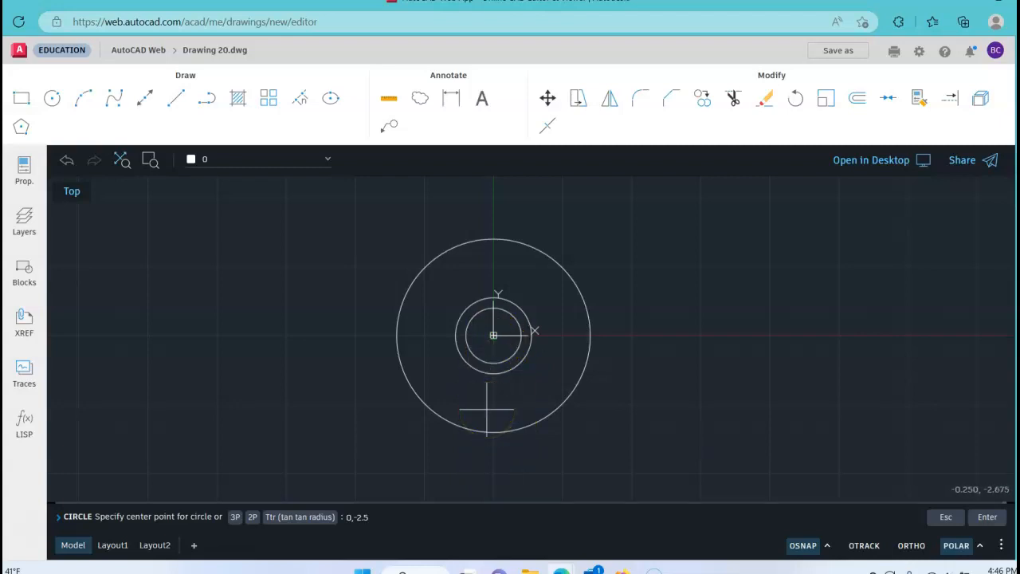
text(0,-2.5)
key(Return)
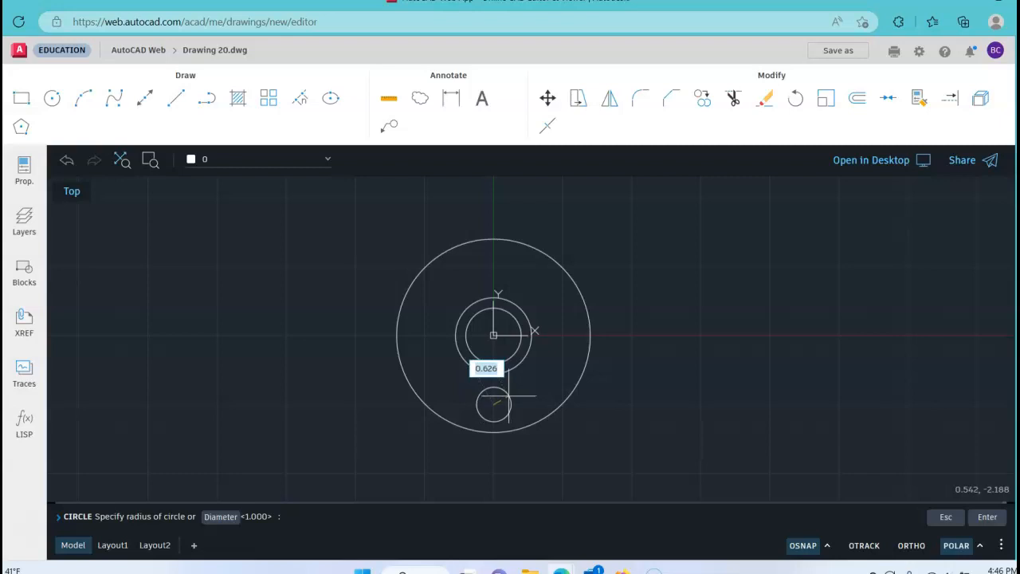
key(Return)
text(1)
key(Return)
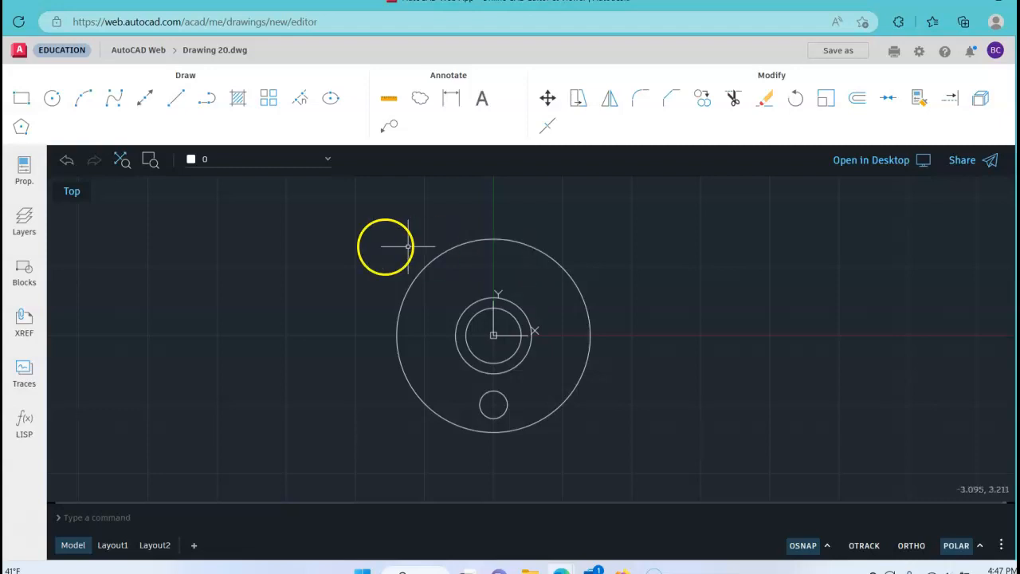
Step: Make Center Line the current layer and draw a bolt circle with diameter 5 centered at the origin
click(327, 161)
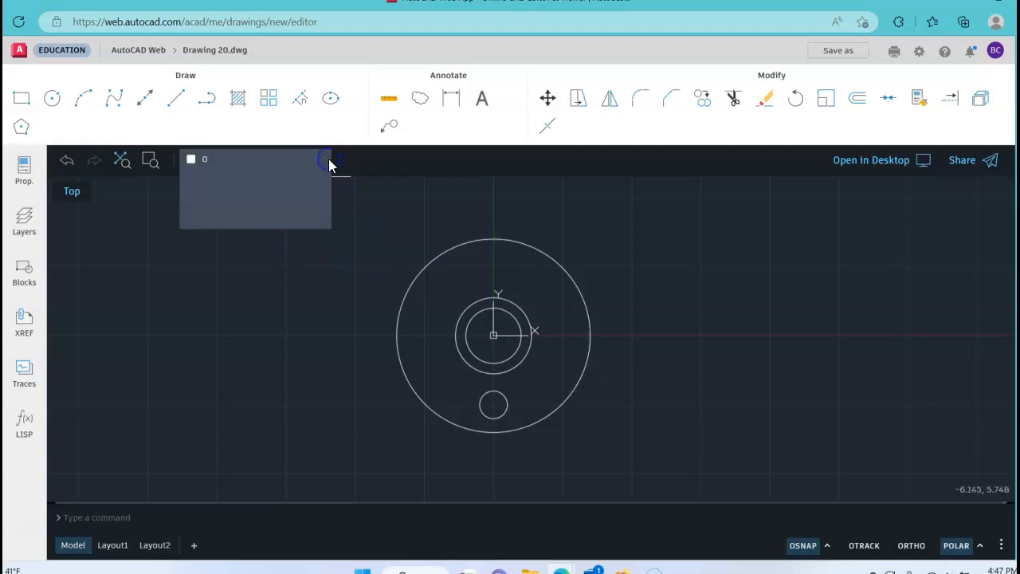
click(250, 214)
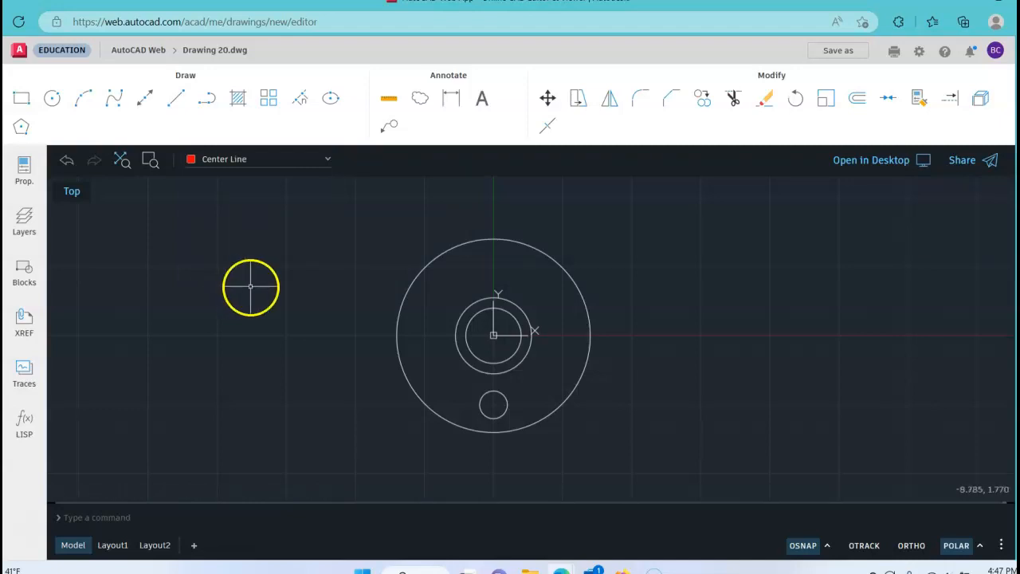
click(52, 99)
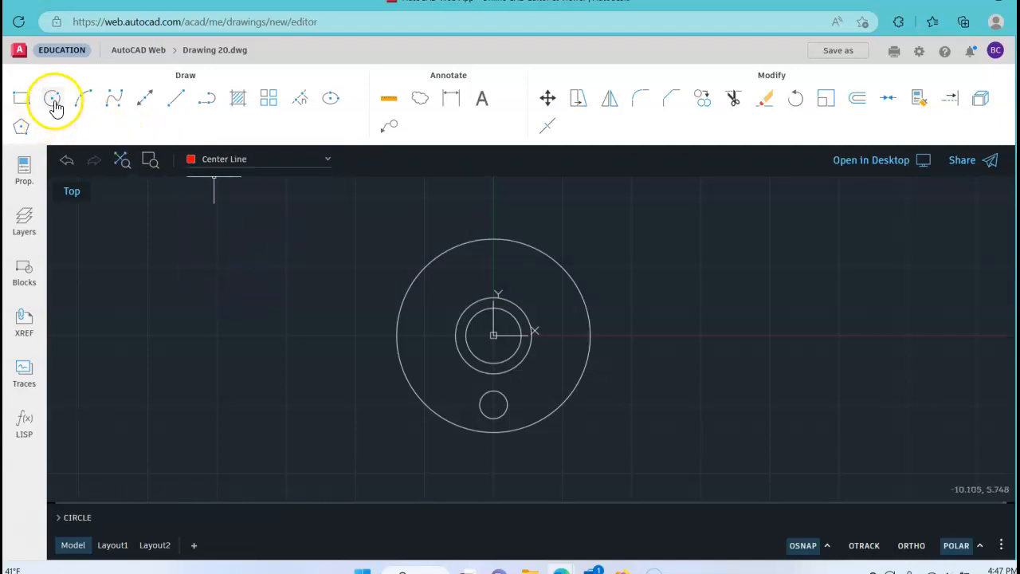
click(493, 335)
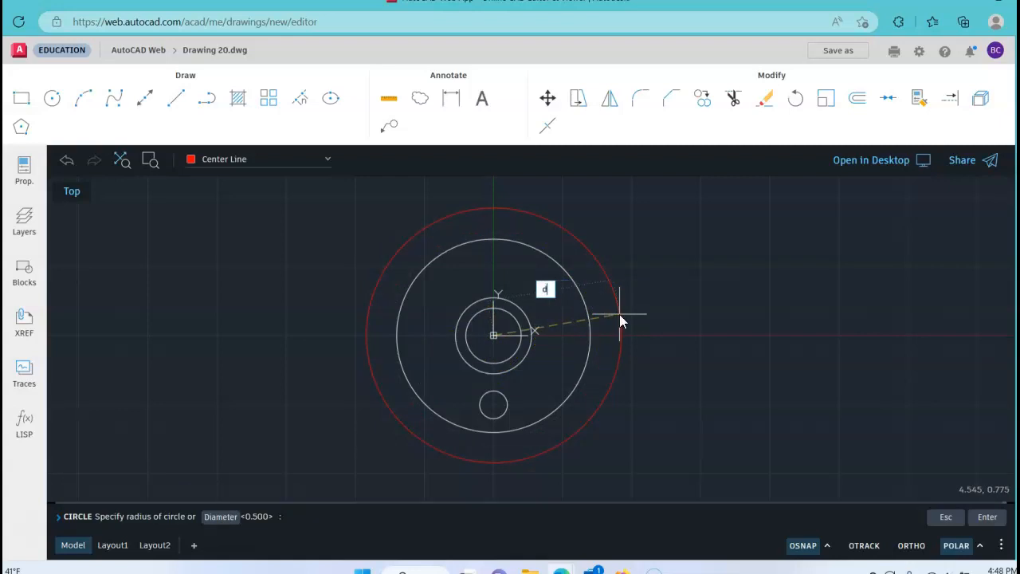
text(d)
key(Return)
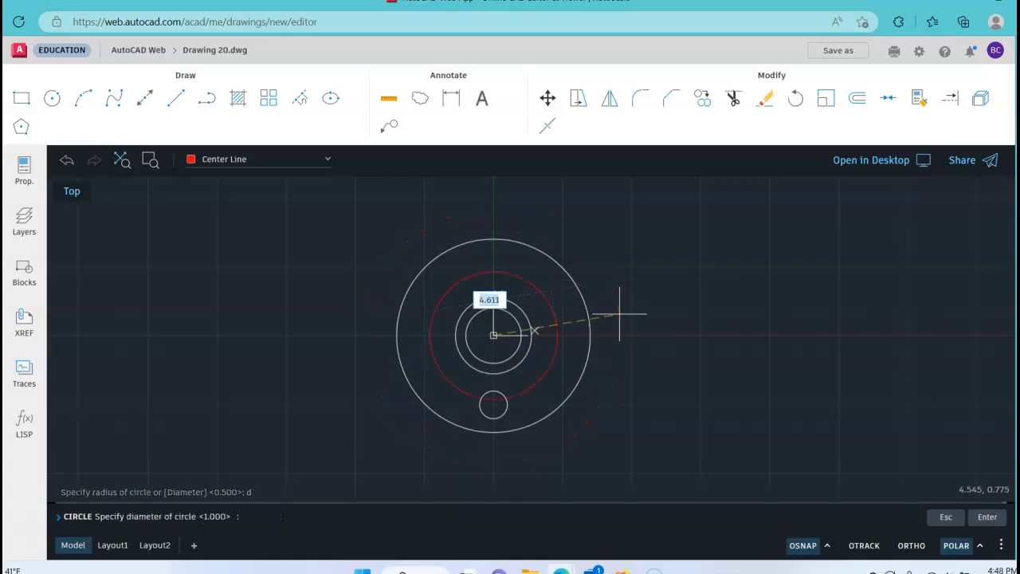
text(5)
key(Return)
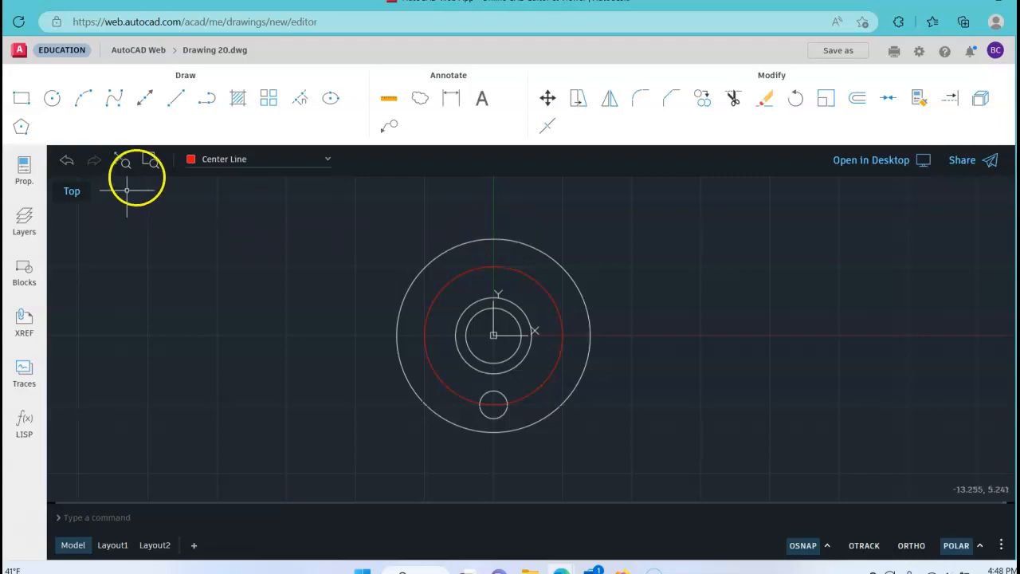
Step: Draw a vertical center line 8 units long, starting at 0,4 and running straight down through the origin
click(176, 101)
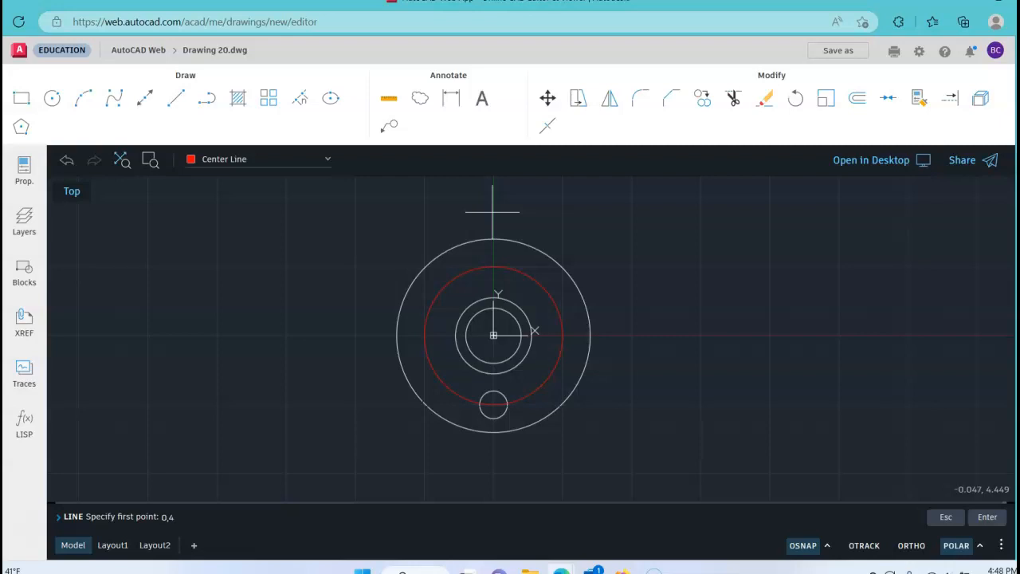
text(0,4)
key(Return)
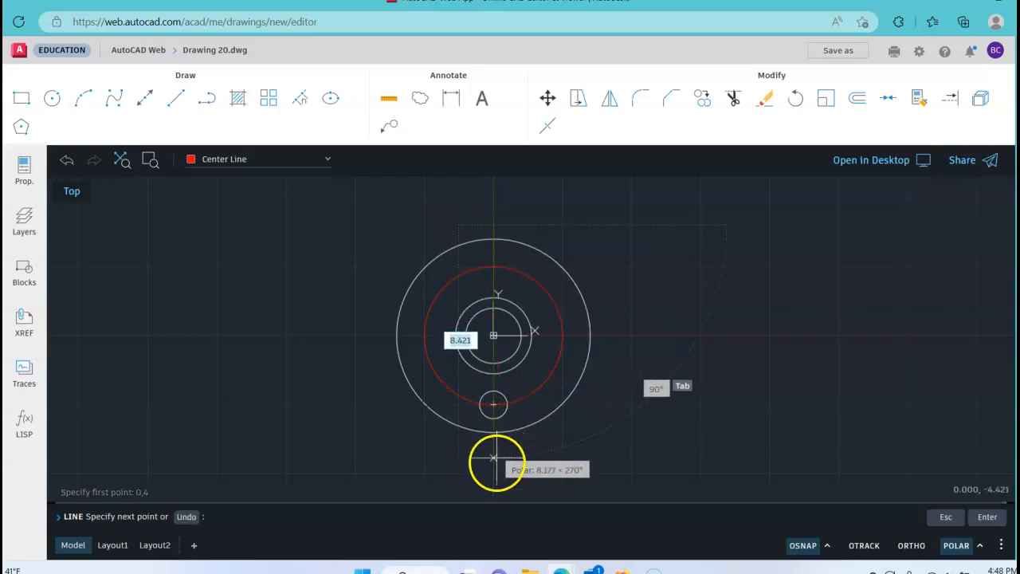
text(8)
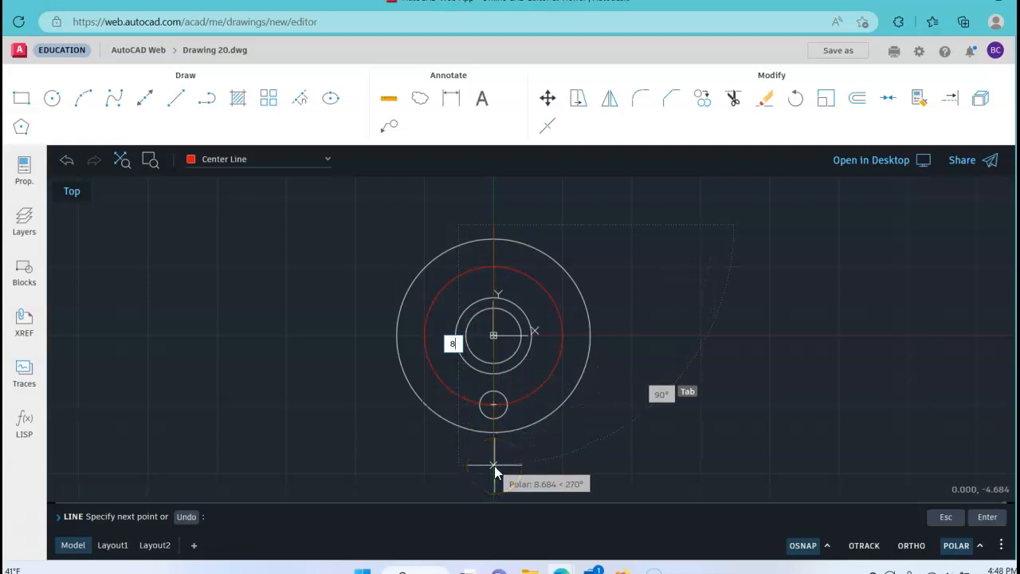
key(Tab)
text(90)
key(Return)
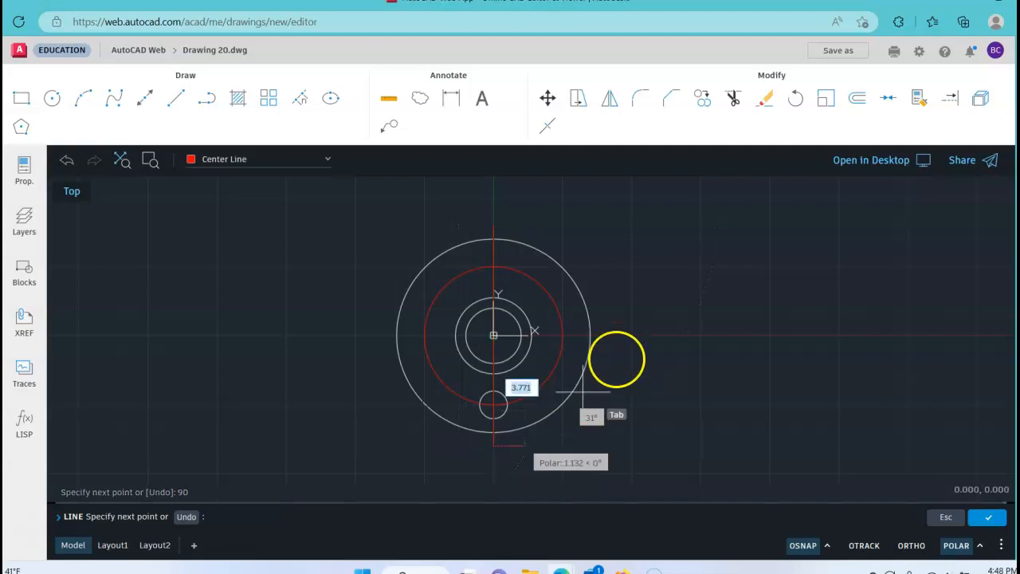
right_click(693, 331)
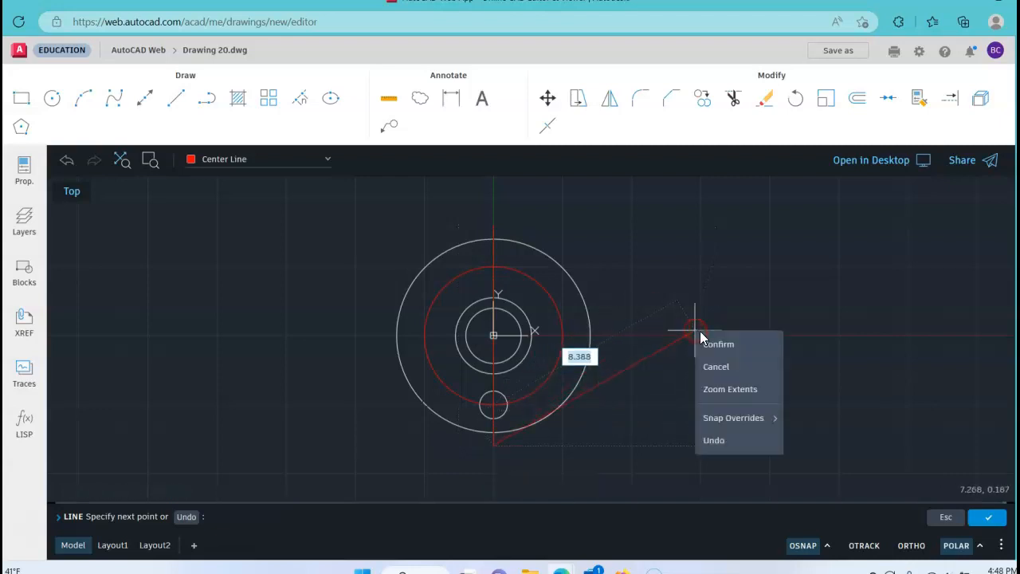
click(713, 344)
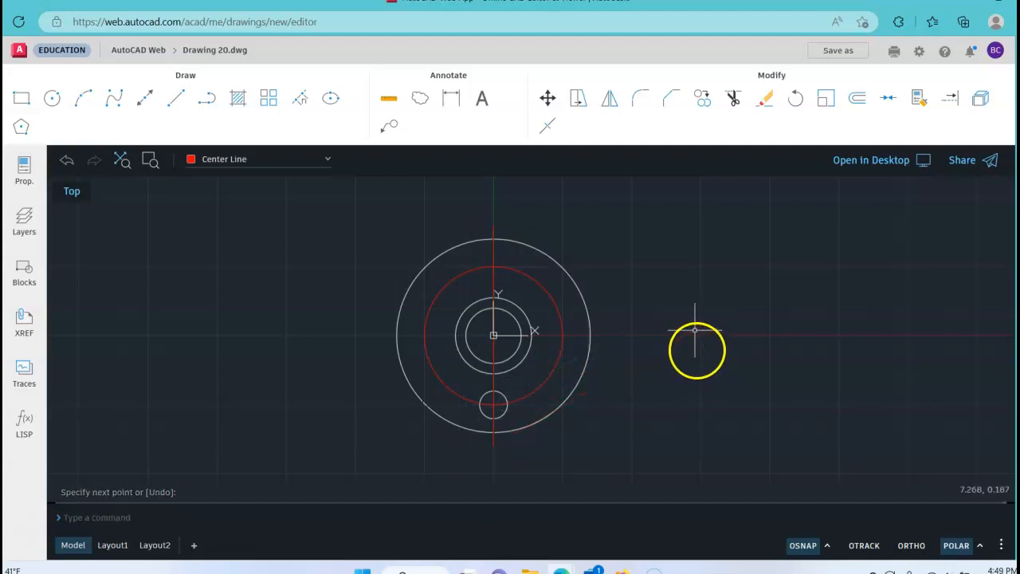
Step: Draw a horizontal center line 8 units long from 4,0 at 180° through the origin
right_click(634, 272)
click(652, 308)
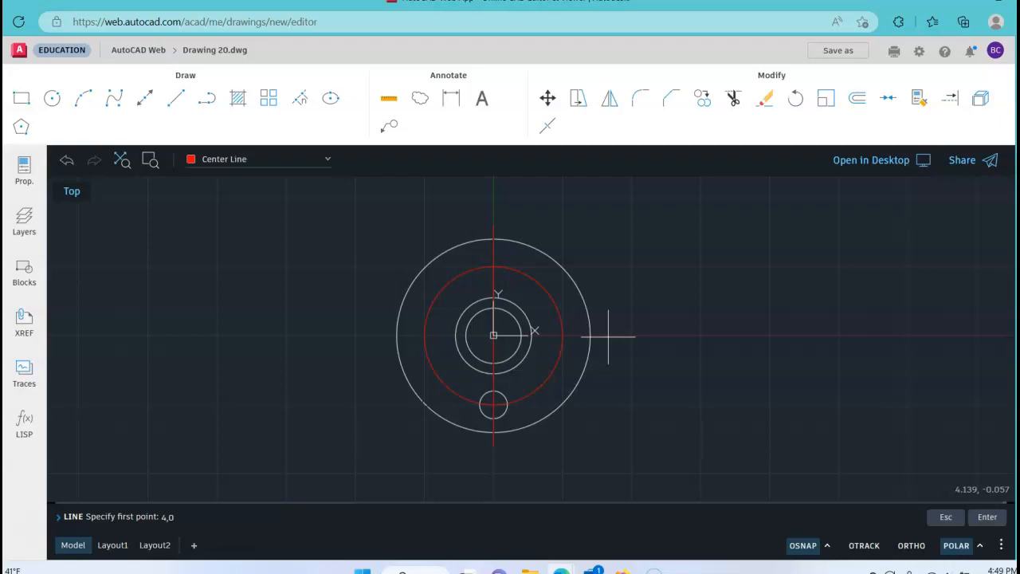
click(604, 336)
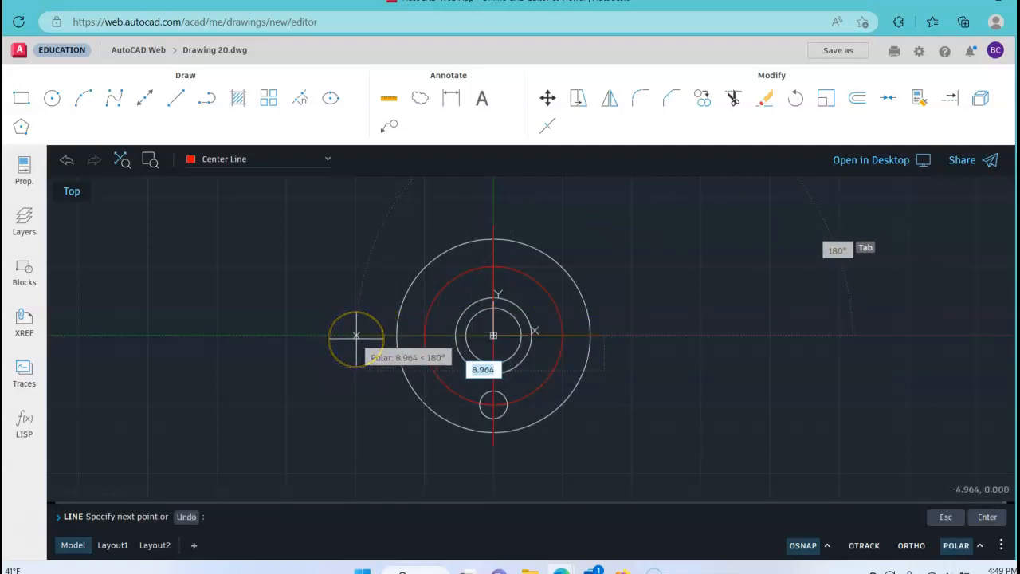
text(8)
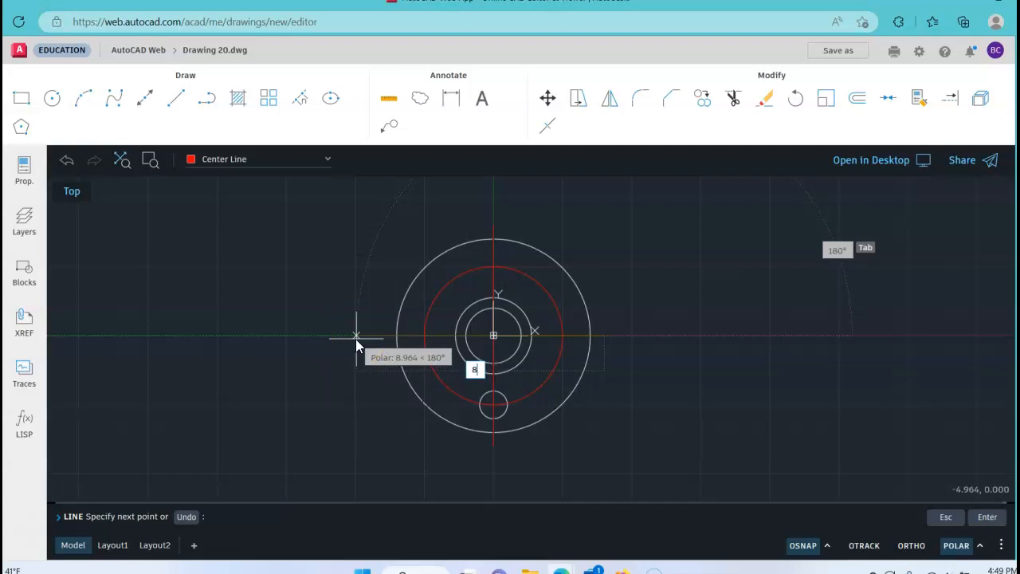
key(Tab)
text(180)
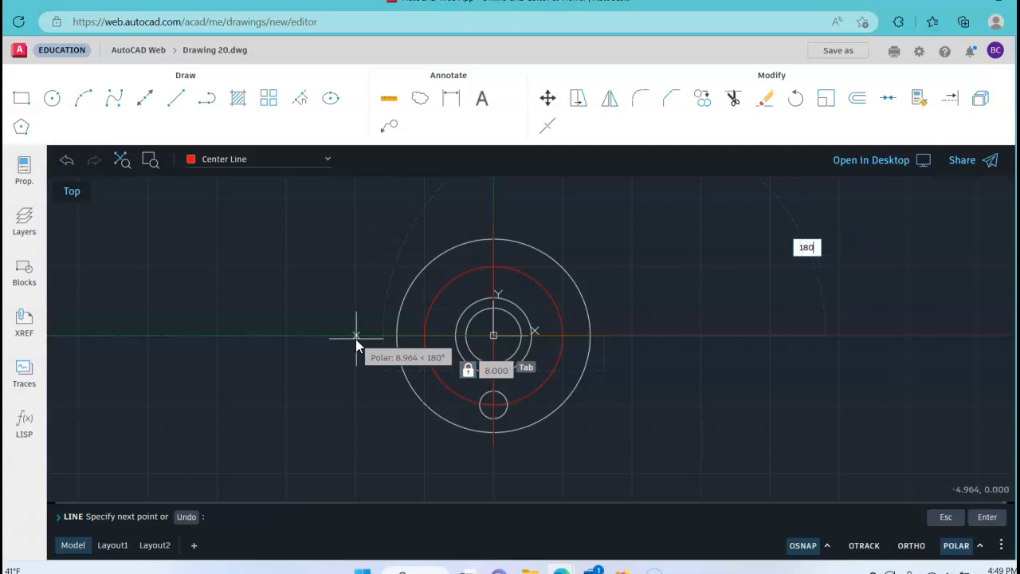
key(Return)
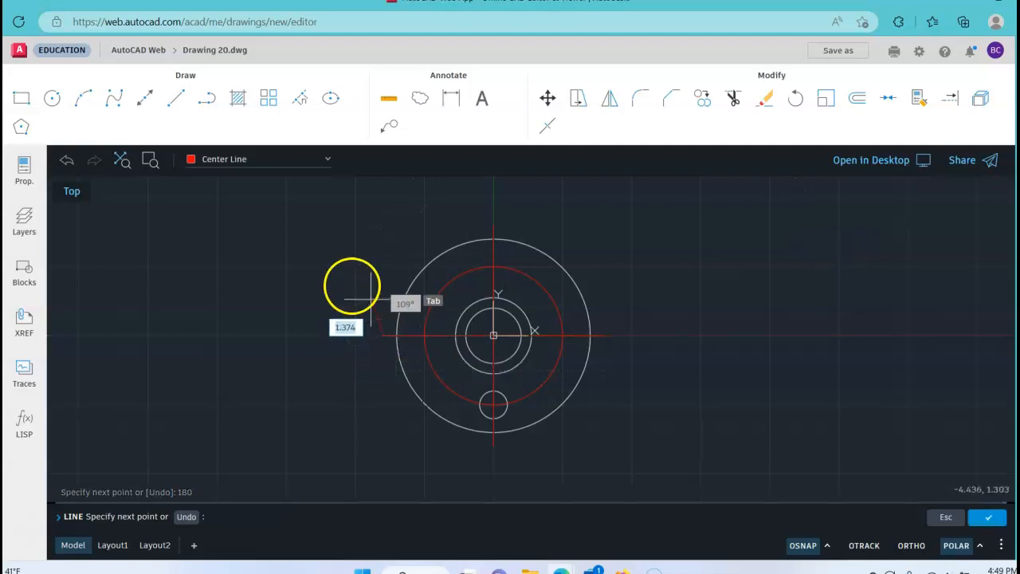
right_click(365, 269)
click(383, 280)
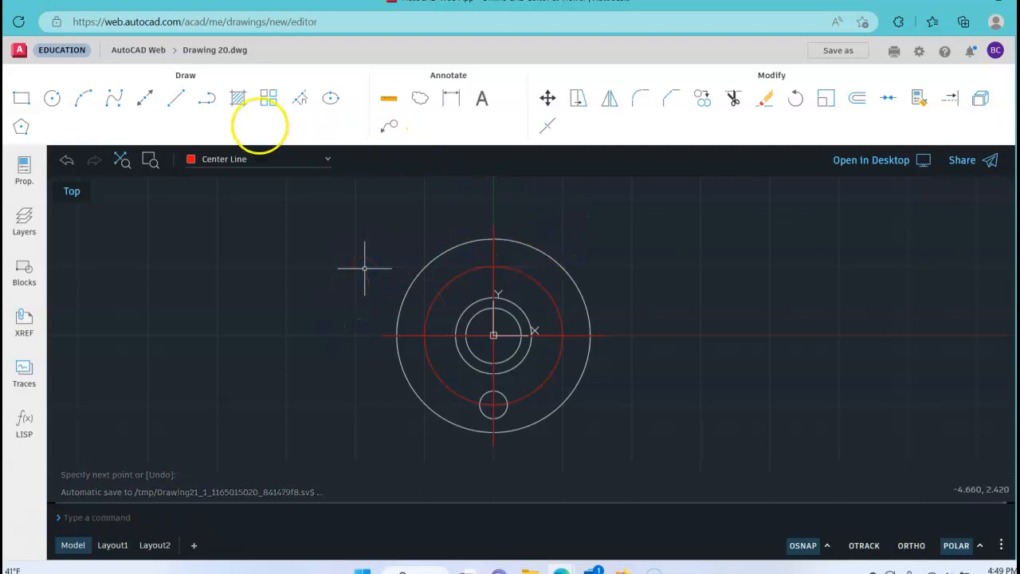
Step: Draw a center line 4 units long from the circles' center at a 30° angle
click(176, 97)
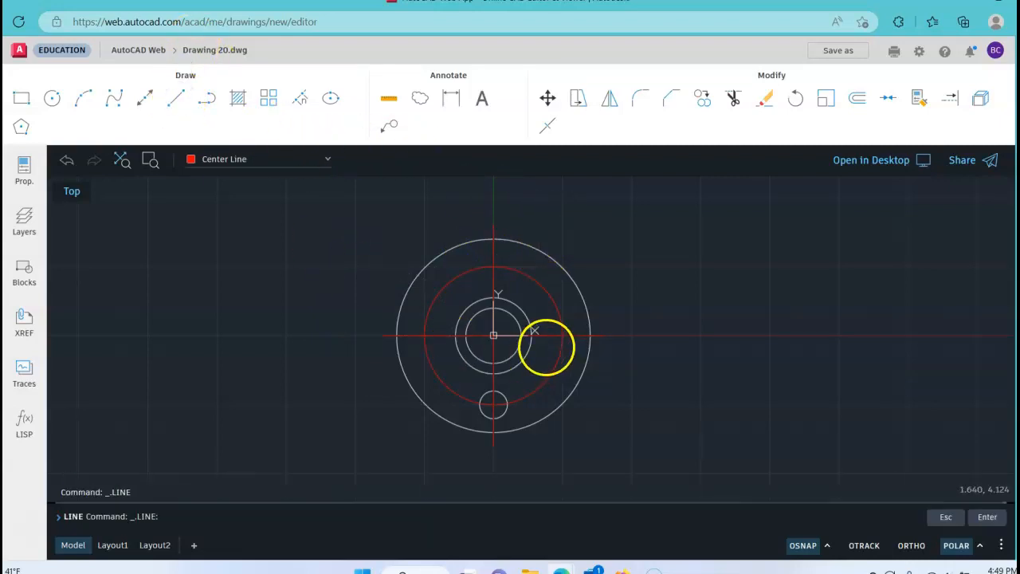
click(493, 335)
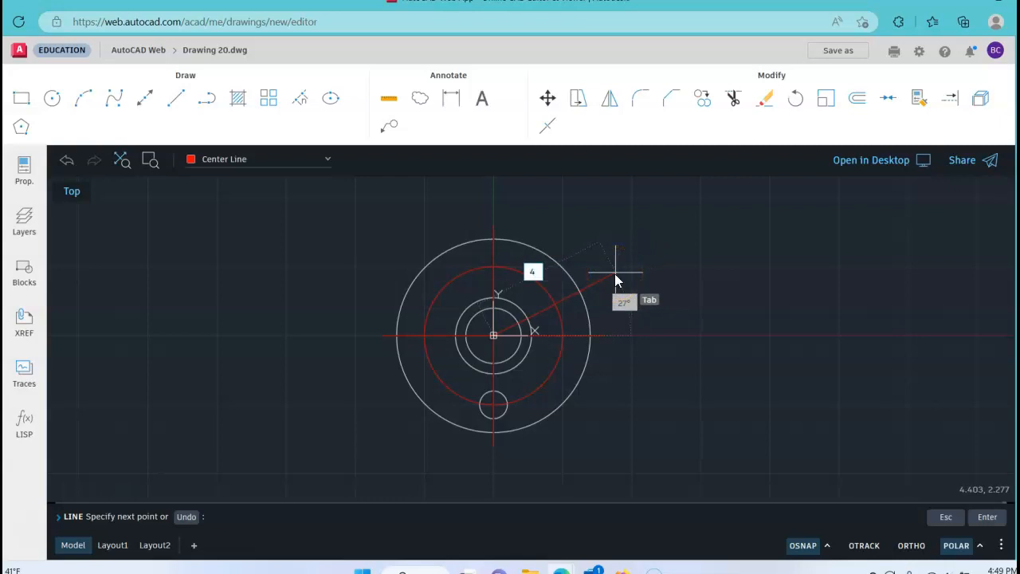
key(Tab)
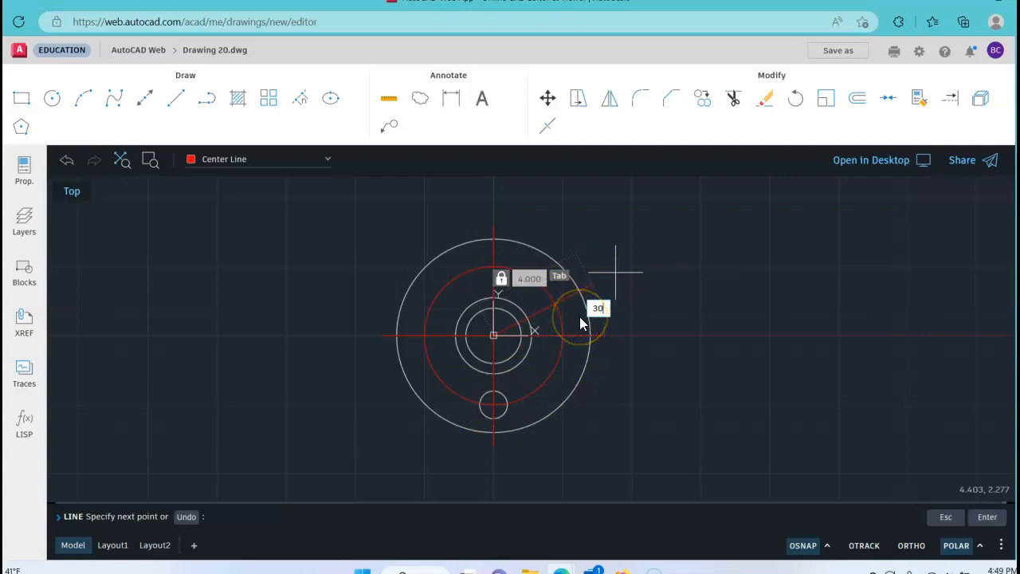
key(Return)
right_click(642, 223)
click(672, 242)
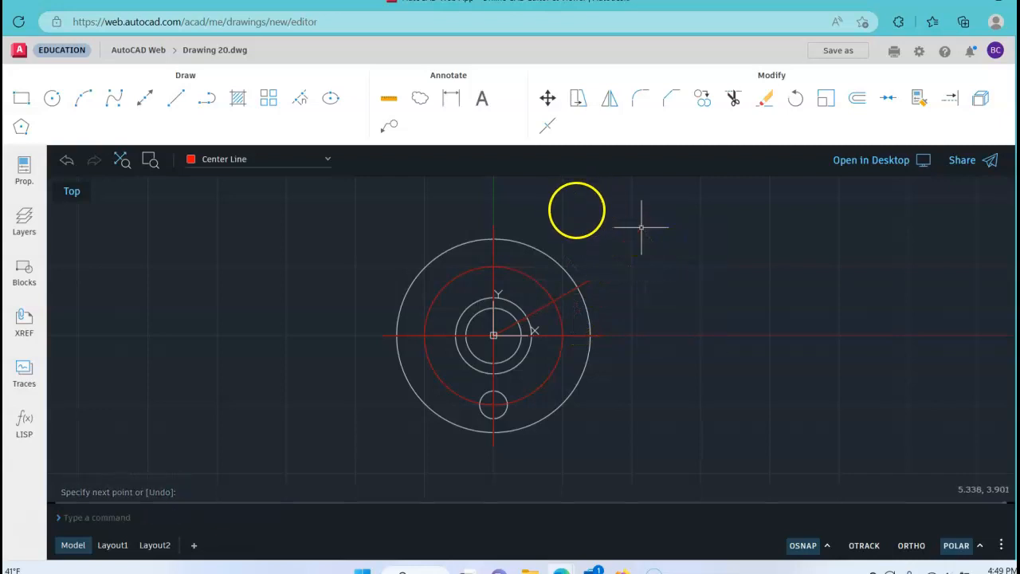
Step: Draw a second angled center line from the circles' center, 4 units long at 150°
right_click(574, 211)
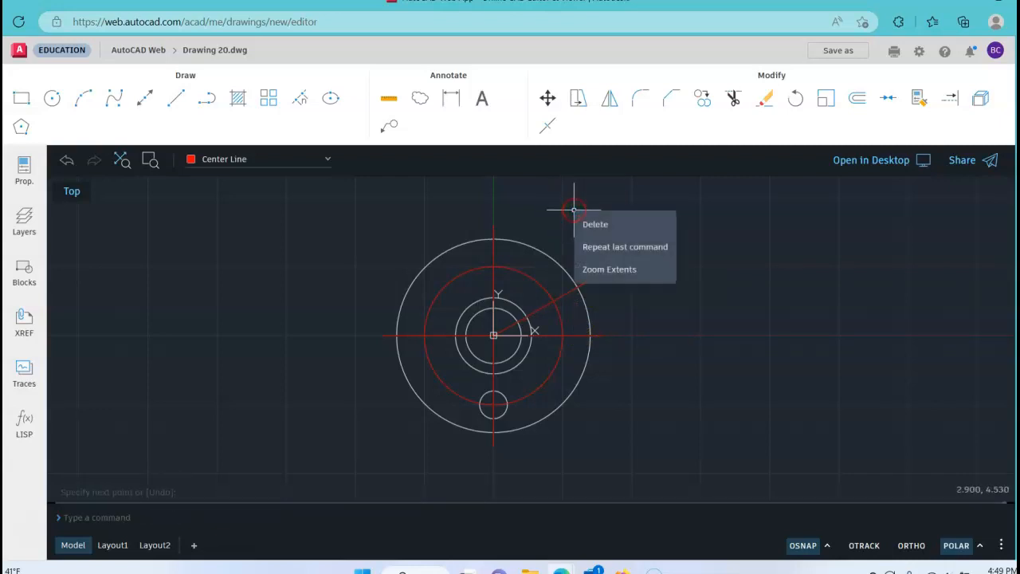
click(593, 246)
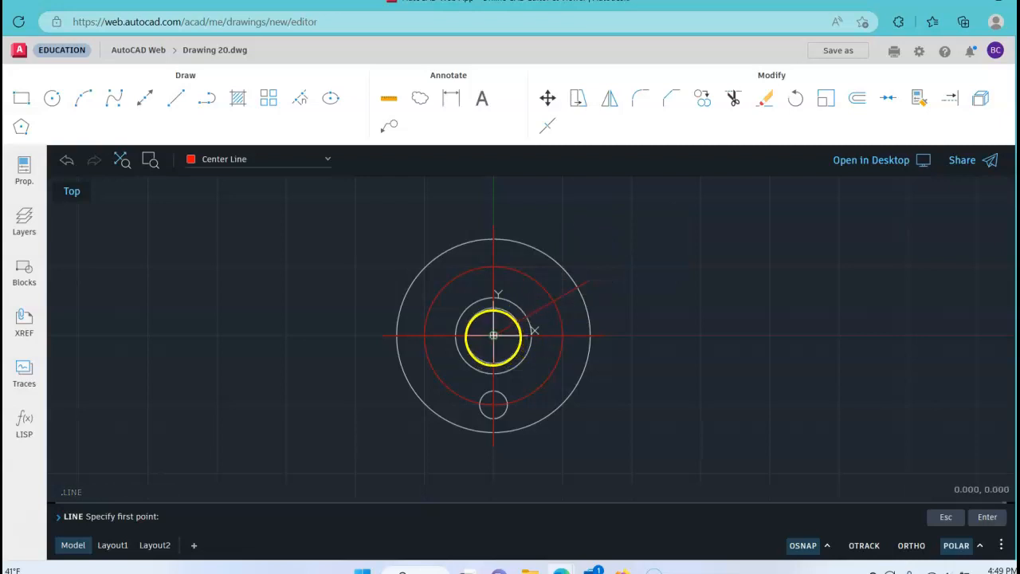
click(493, 335)
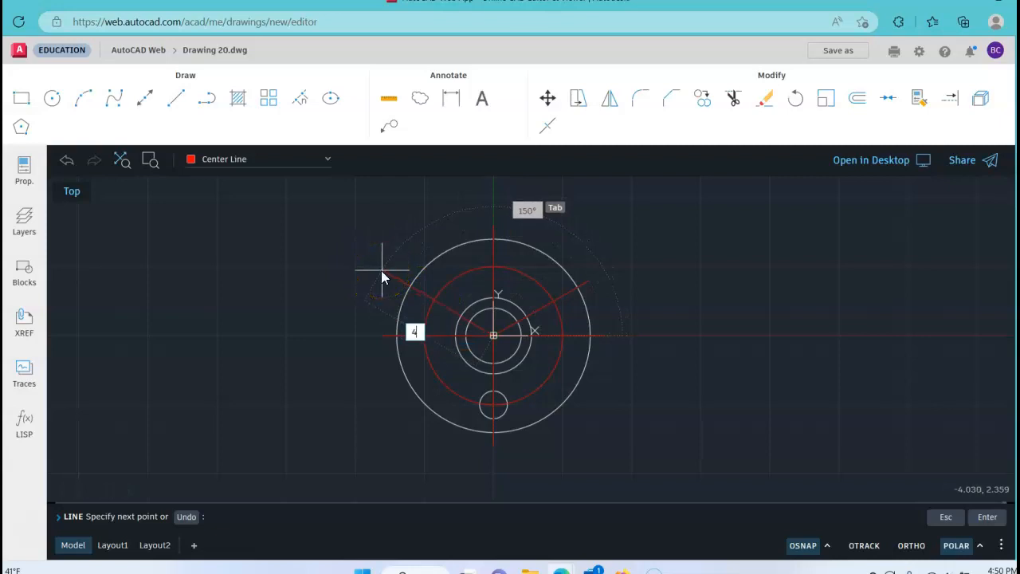
key(Tab)
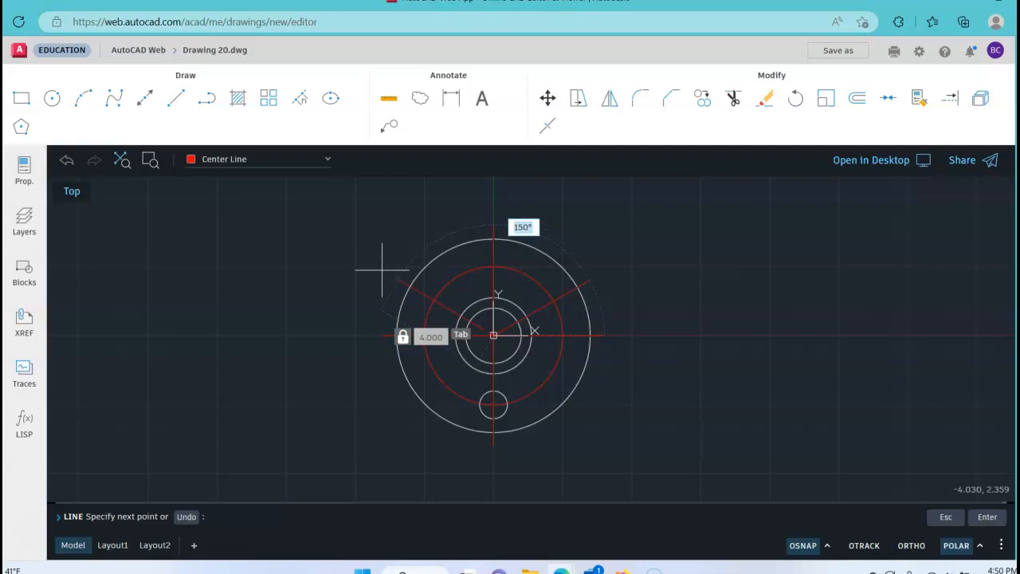
text(150)
key(Return)
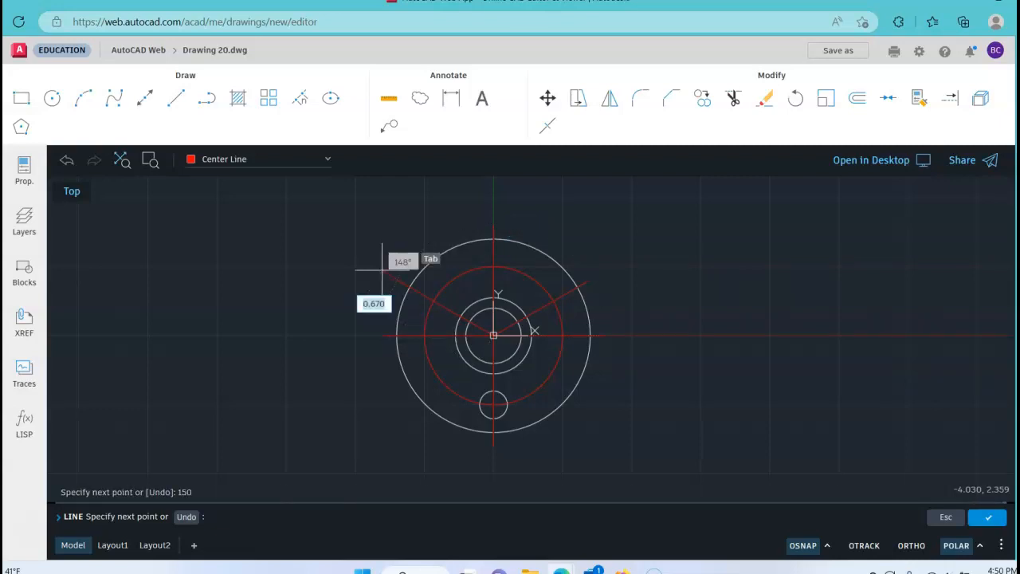
right_click(417, 214)
click(436, 232)
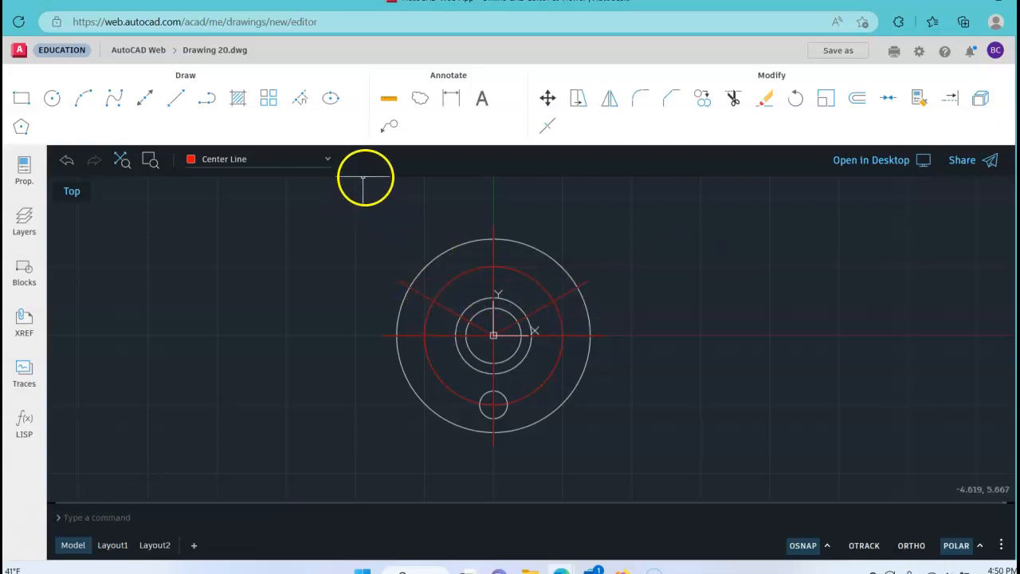
Step: Make layer 0 current and turn on the Intersection object snap
click(326, 167)
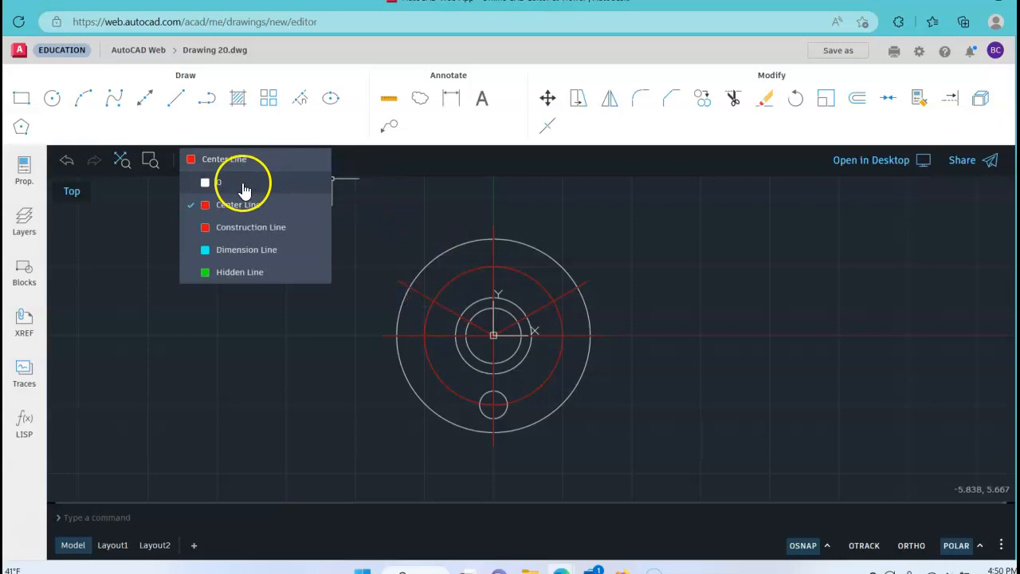
click(231, 186)
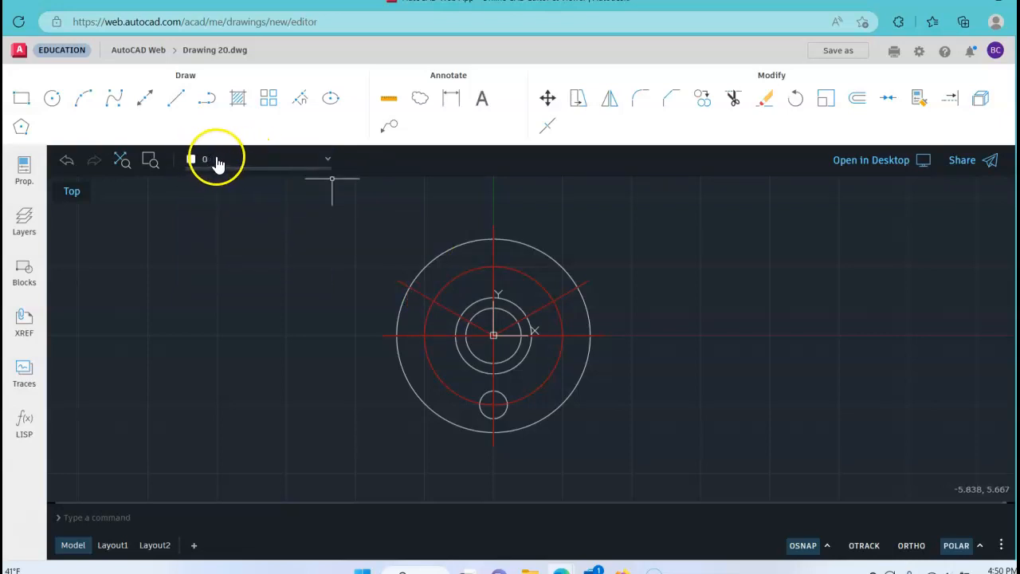
click(827, 545)
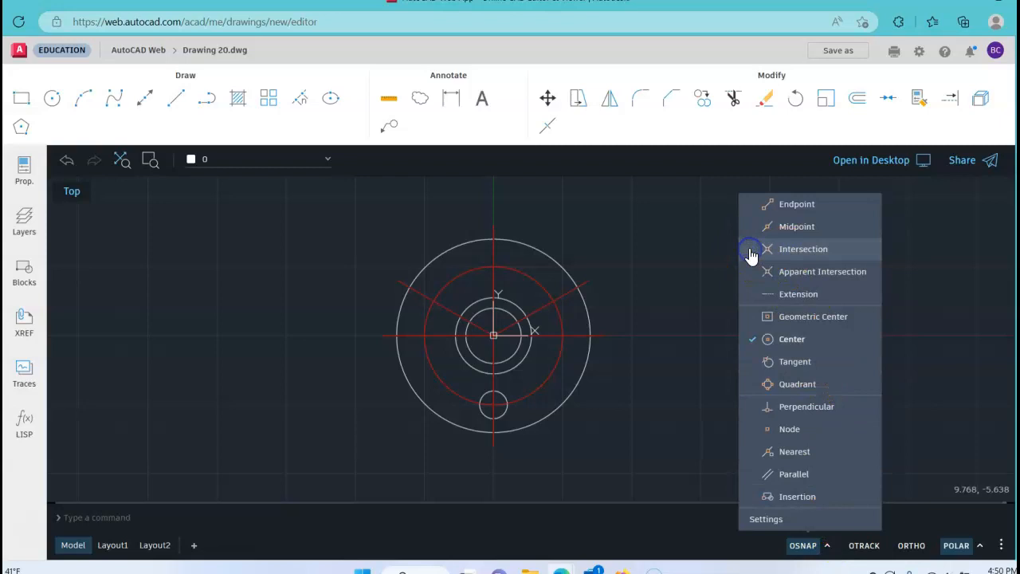
click(711, 322)
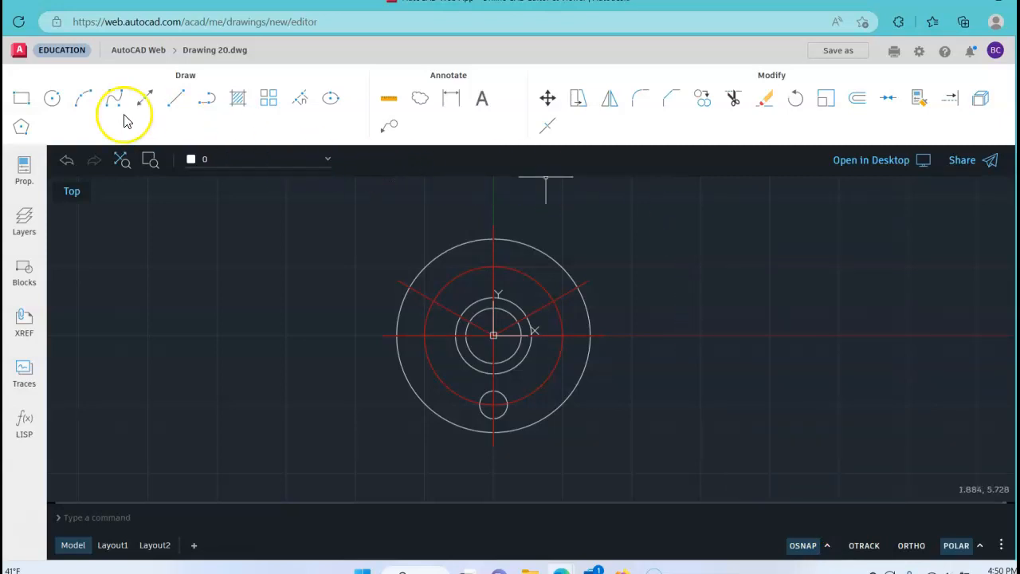
Step: Draw a bolt hole circle with diameter 1 where the 30° center line crosses the bolt circle
click(50, 99)
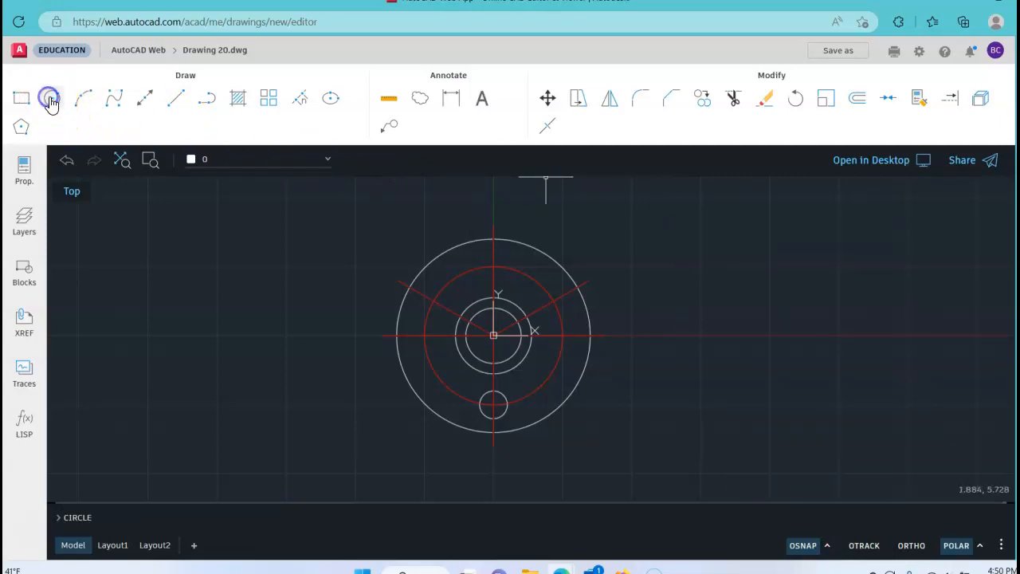
click(551, 301)
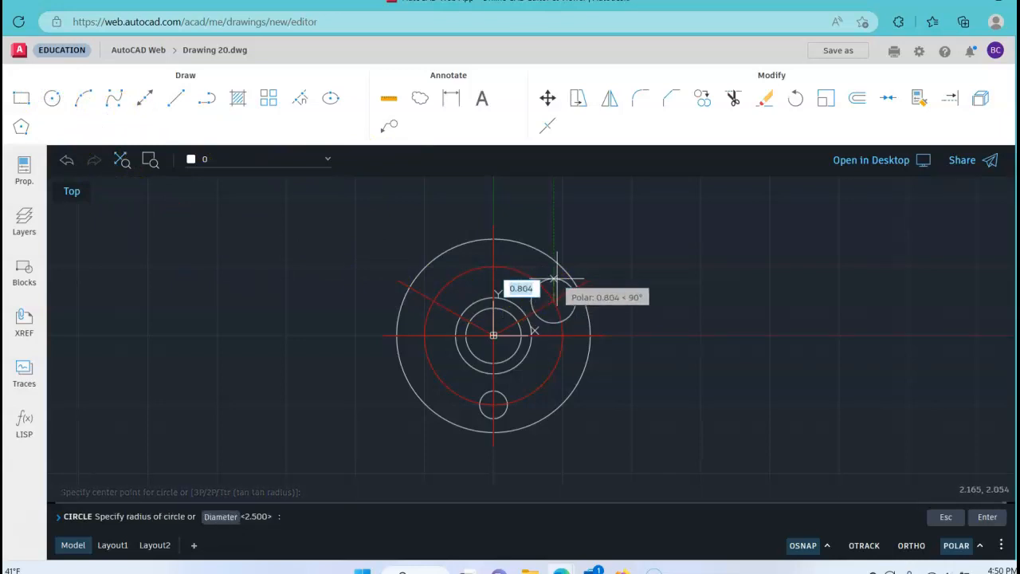
text(d)
key(Return)
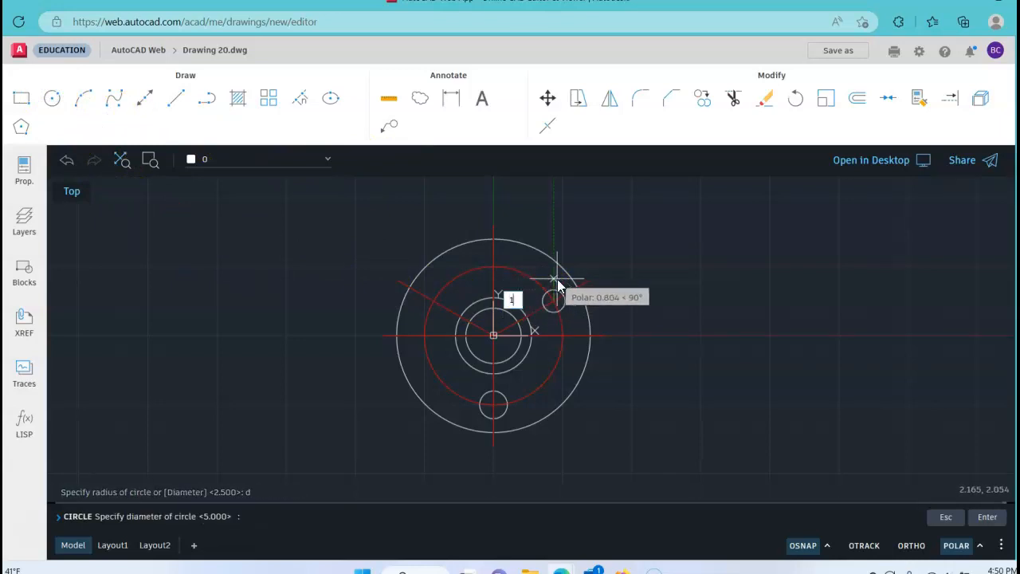
key(Return)
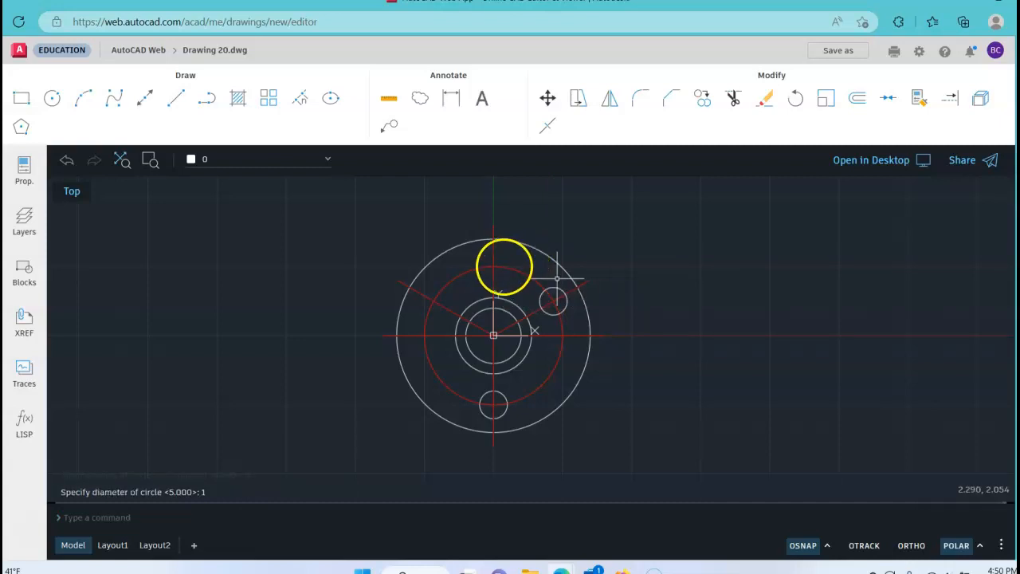
Step: Draw another bolt hole with diameter 1 at the intersection of the 150° center line and the bolt circle
right_click(393, 247)
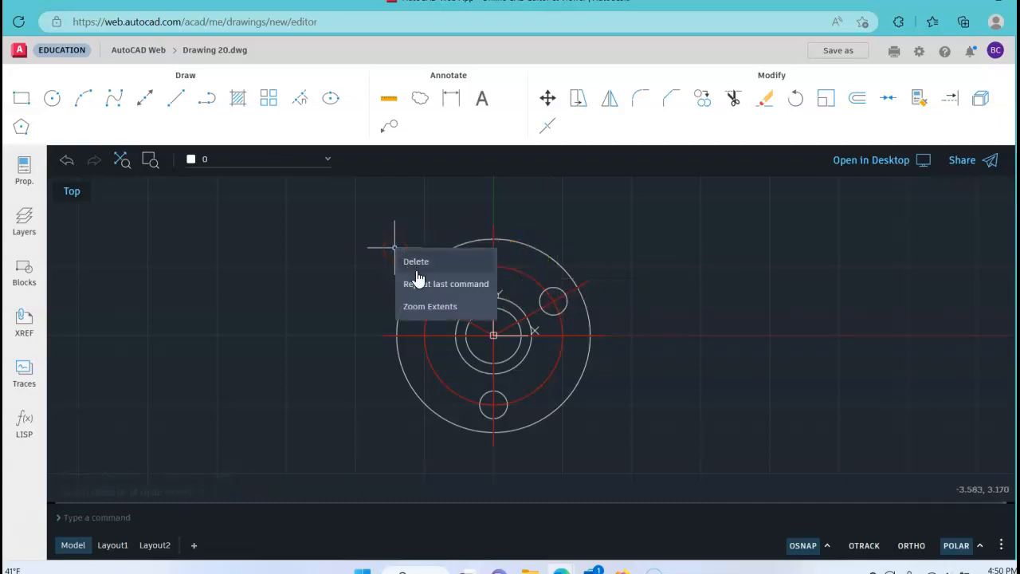
click(416, 276)
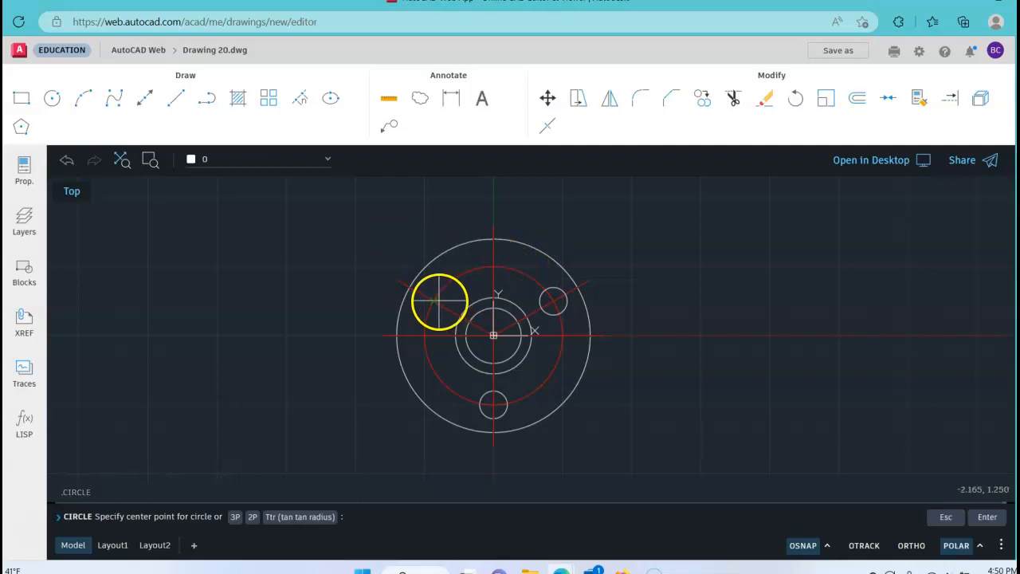
click(433, 301)
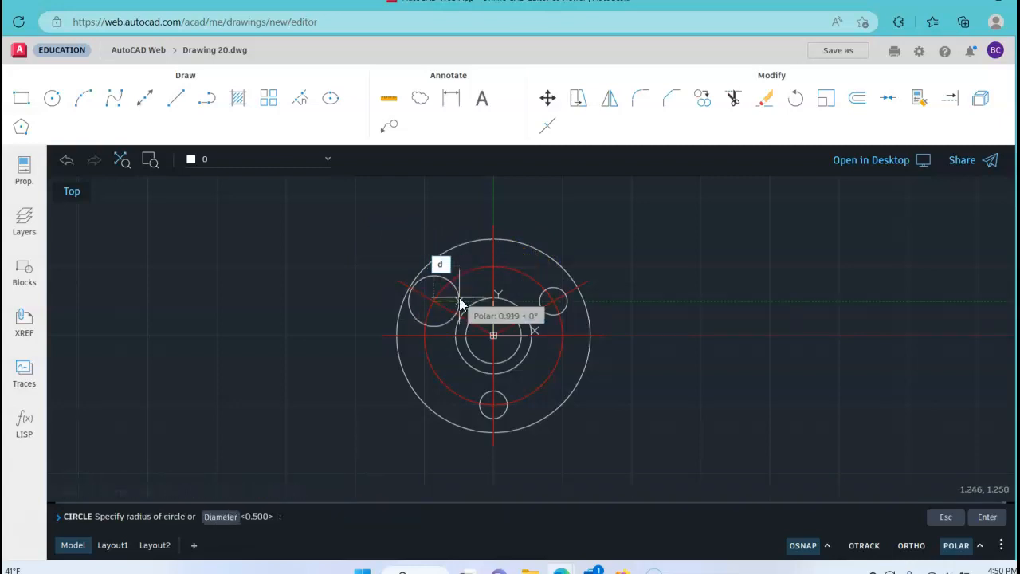
key(Return)
text(1)
key(Return)
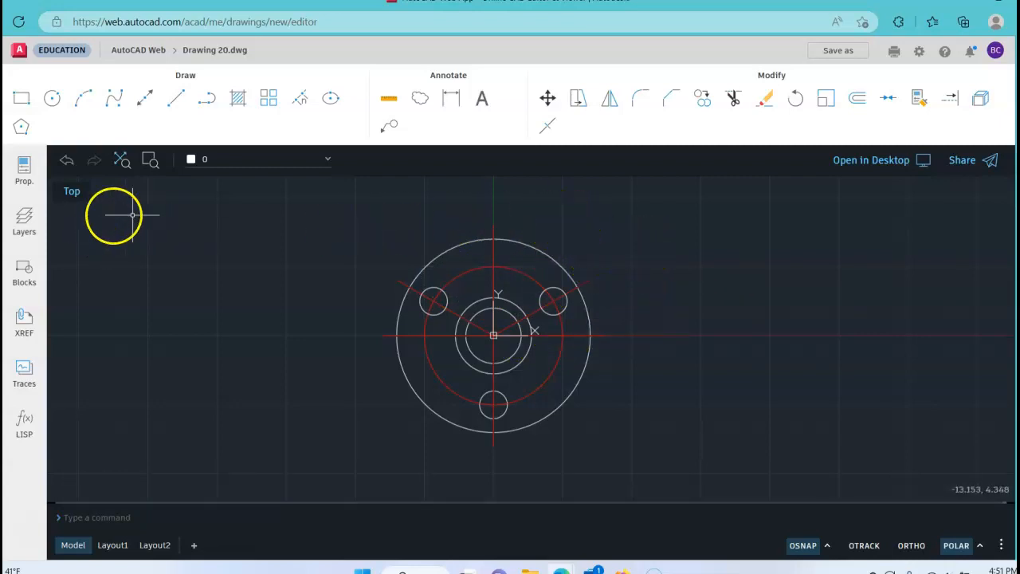
Step: Turn off the visibility of the Center Line layer, then close the layer list
click(23, 217)
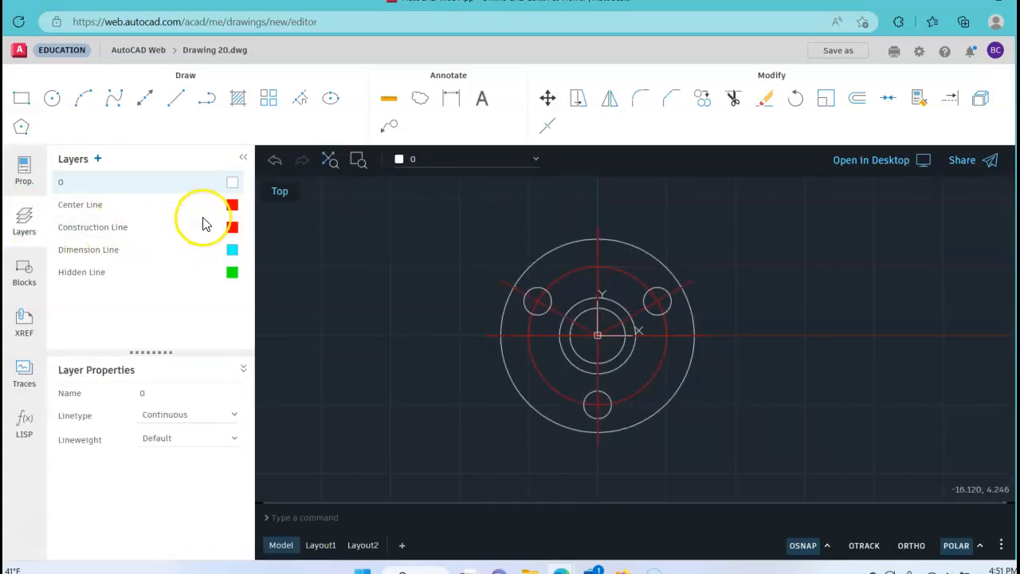
mouse_move(209, 209)
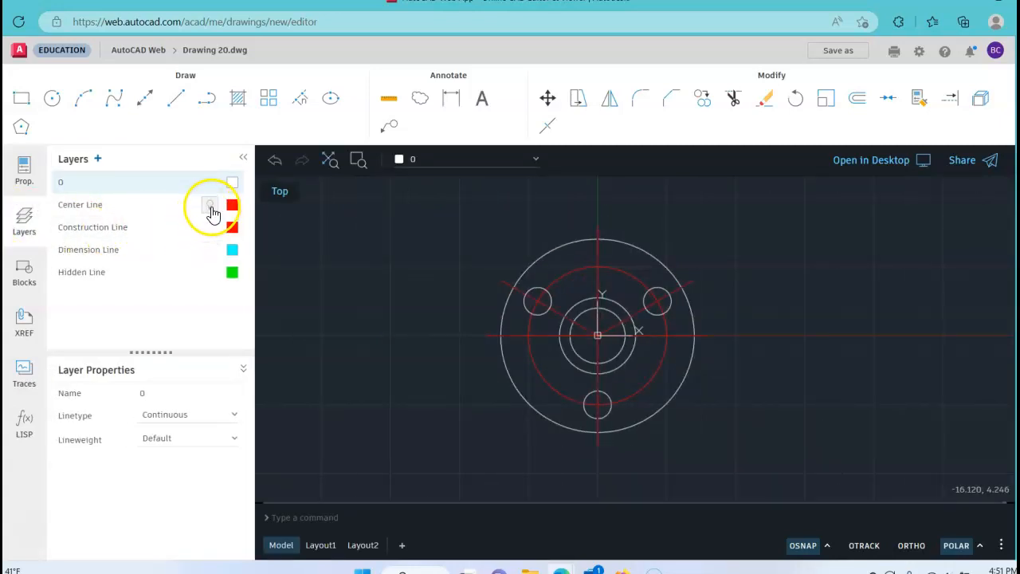
click(211, 208)
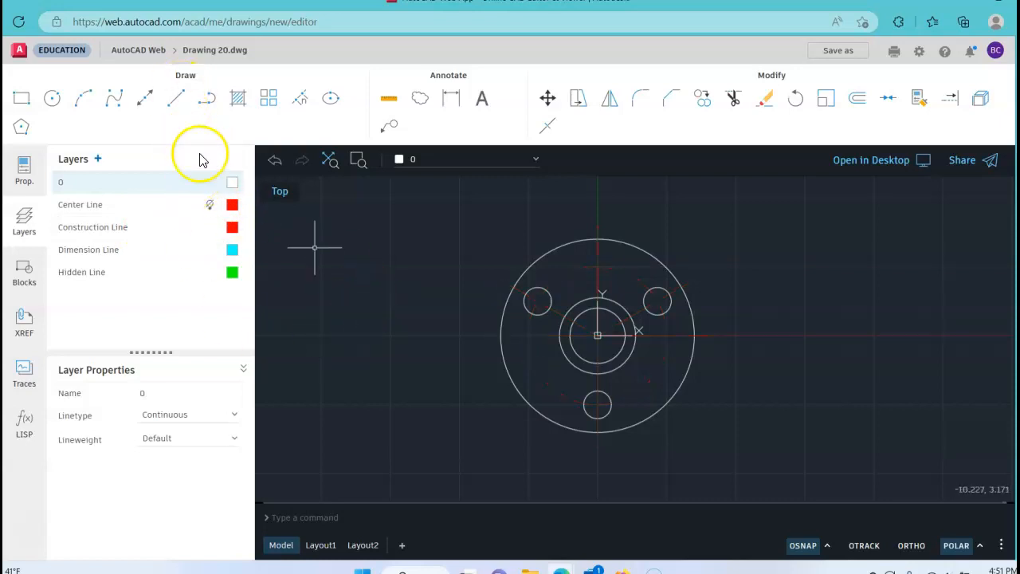
click(243, 157)
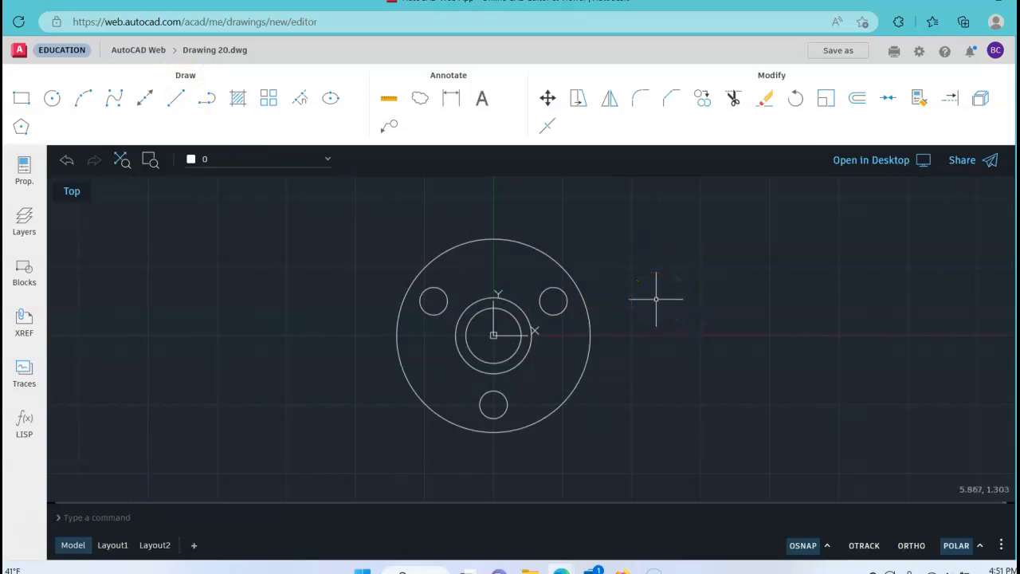
Step: Save the drawing to AutoCAD Web under the name CircularSpacer-FLast
click(839, 52)
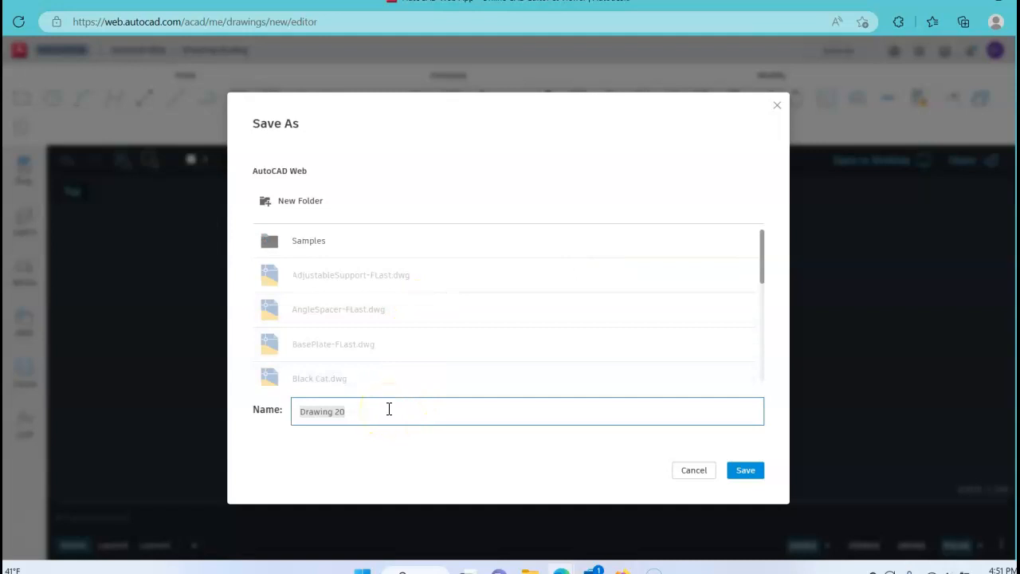
text(CircularSpacer-FLast)
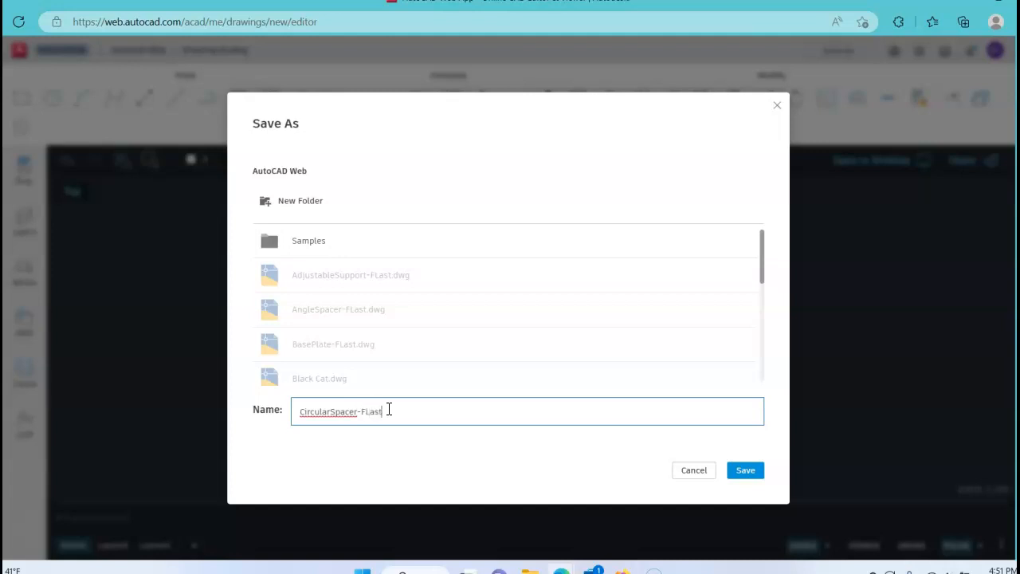
click(747, 474)
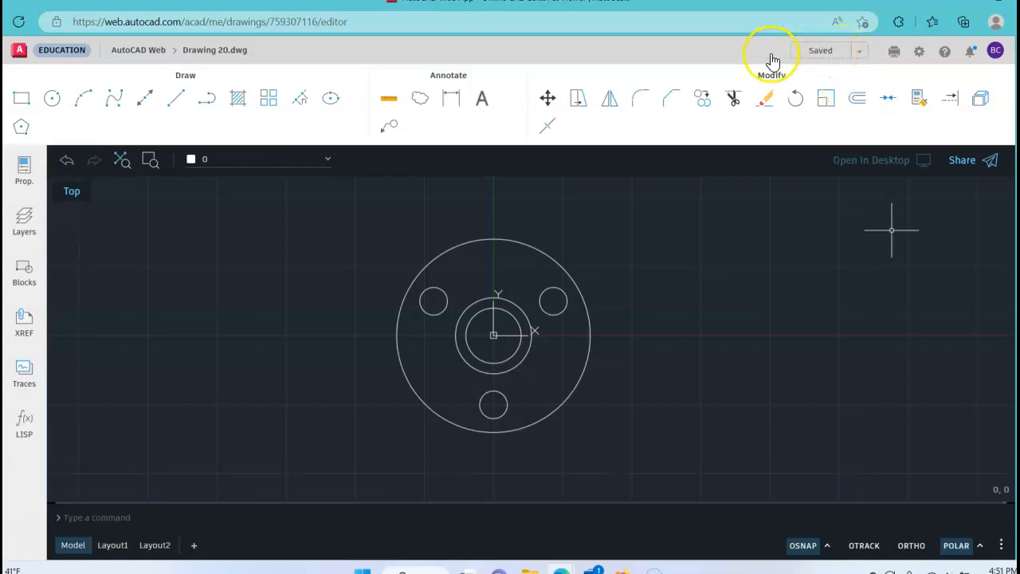
Step: Return to the AutoCAD Web file list and select the PivotArm drawing listed just above PivotArm-FLast.dwg
click(130, 51)
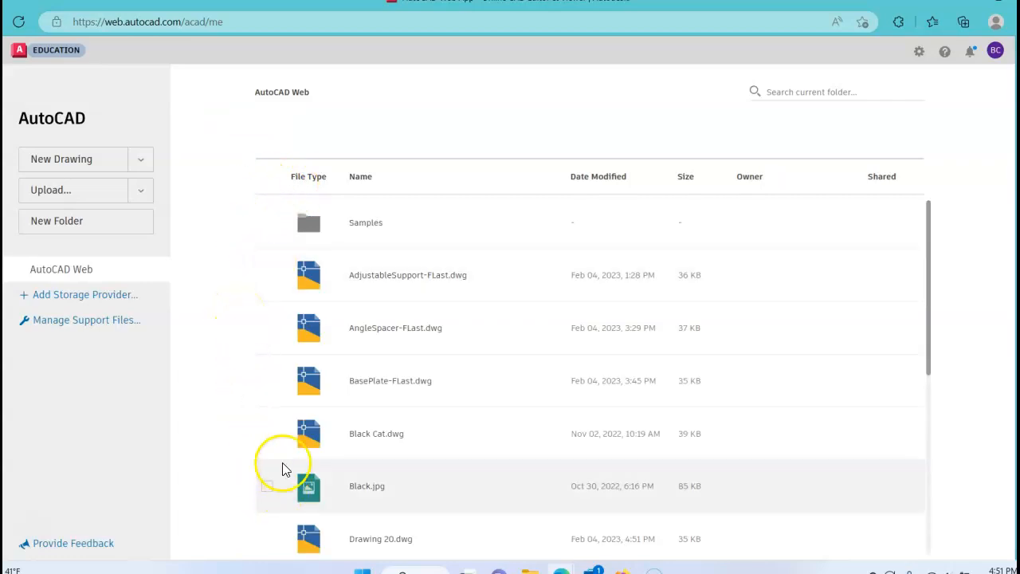
scroll(278, 446, down, 1)
scroll(263, 386, down, 5)
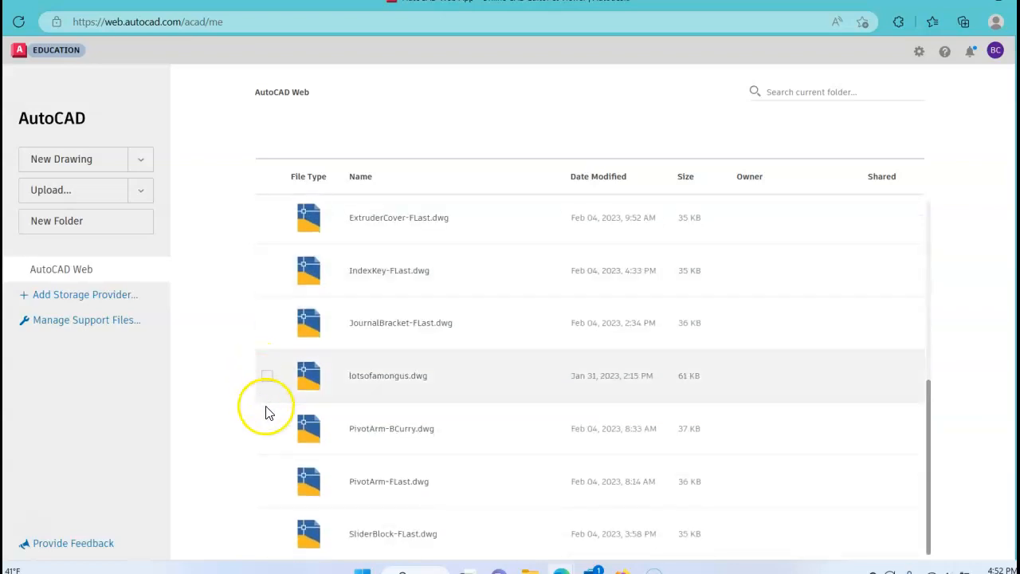
mouse_move(928, 417)
mouse_down()
mouse_move(929, 207)
mouse_move(932, 297)
mouse_move(915, 353)
mouse_move(914, 424)
mouse_up()
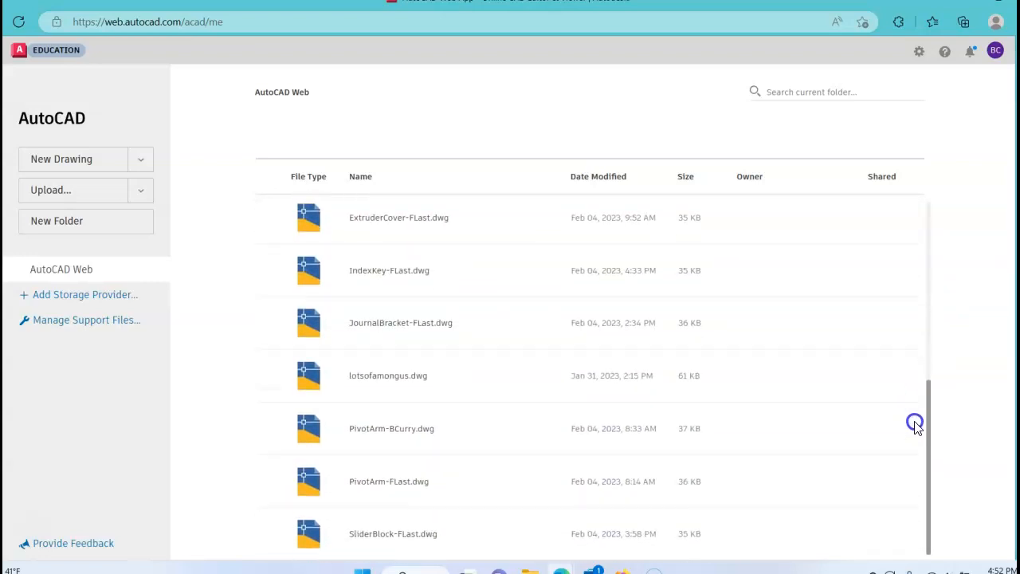
click(268, 431)
click(266, 430)
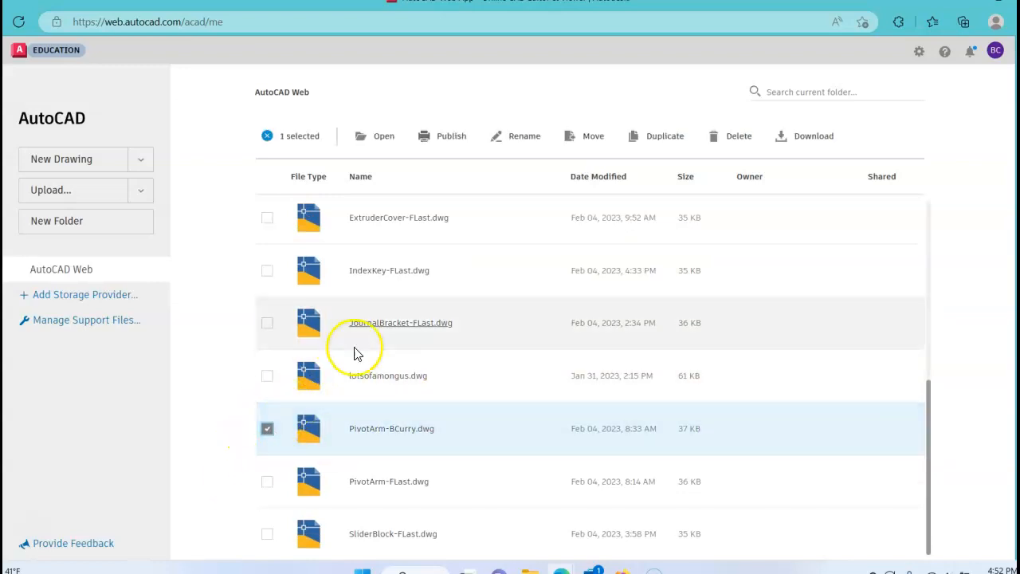